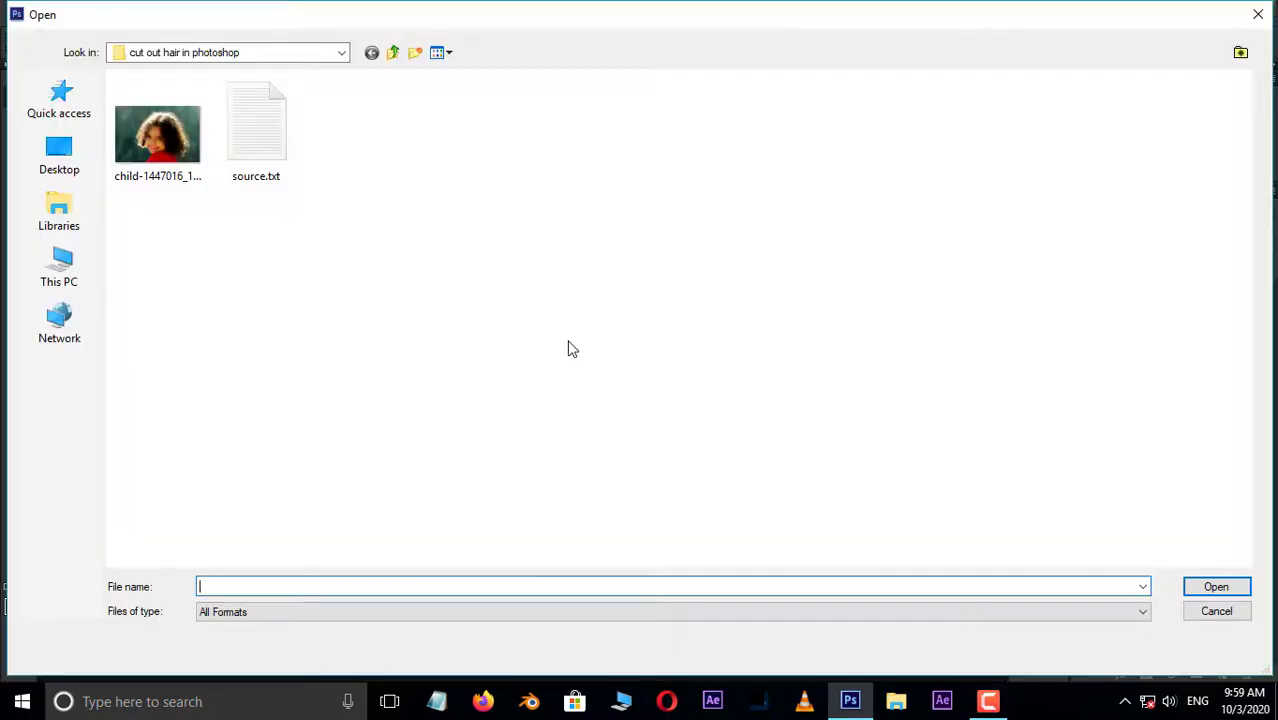
# - Open child-1447016_1920.jpg and duplicate its Background layer
pyautogui.click(137, 147)
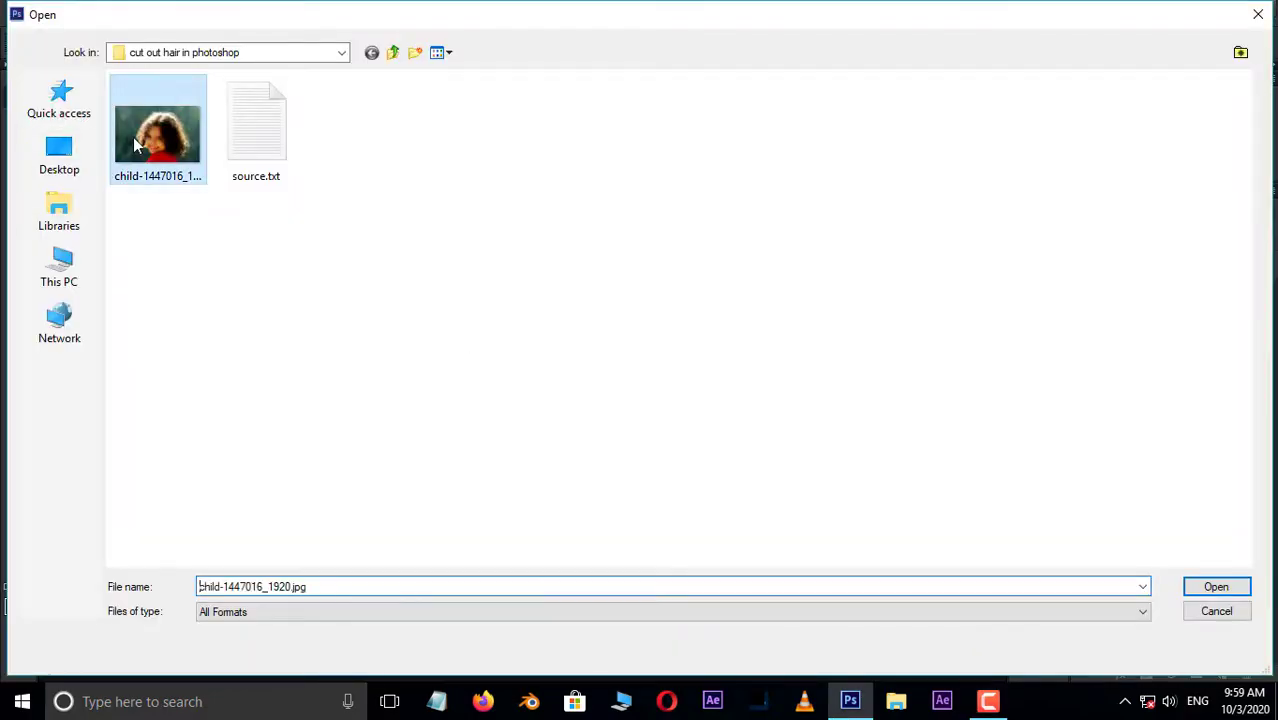
pyautogui.click(1217, 587)
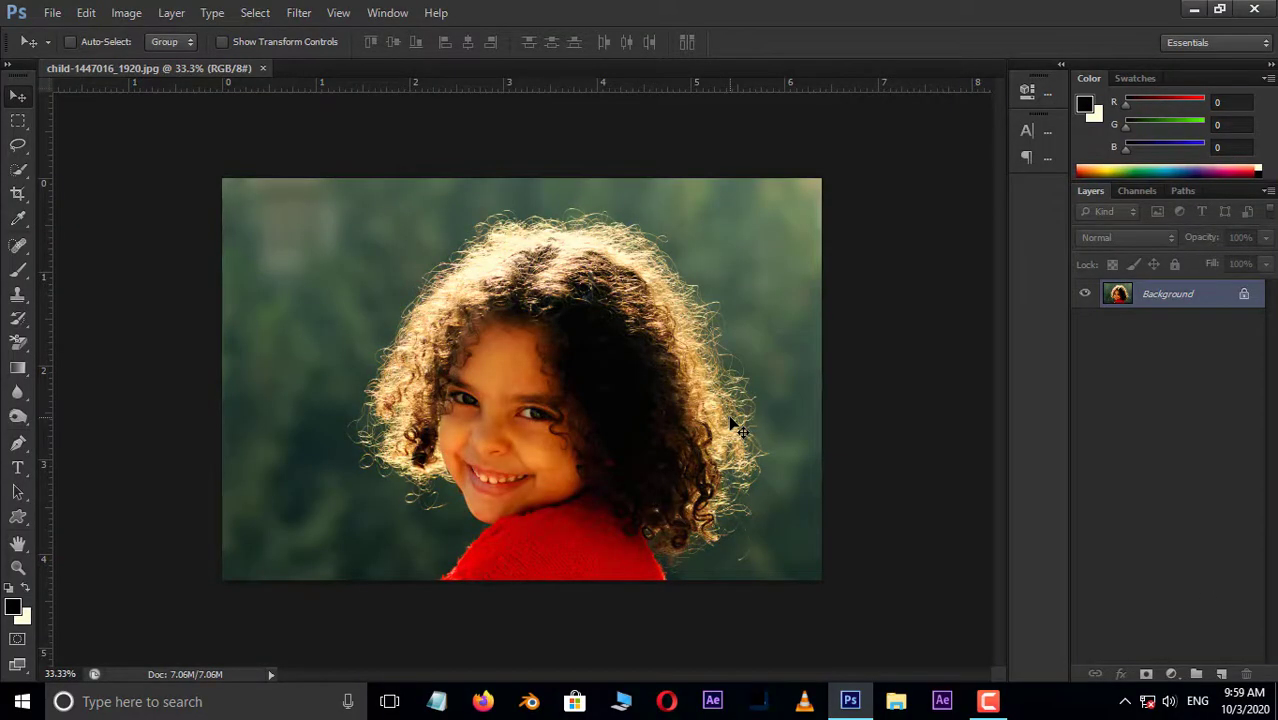
pyautogui.hotkey('ctrl', '+')
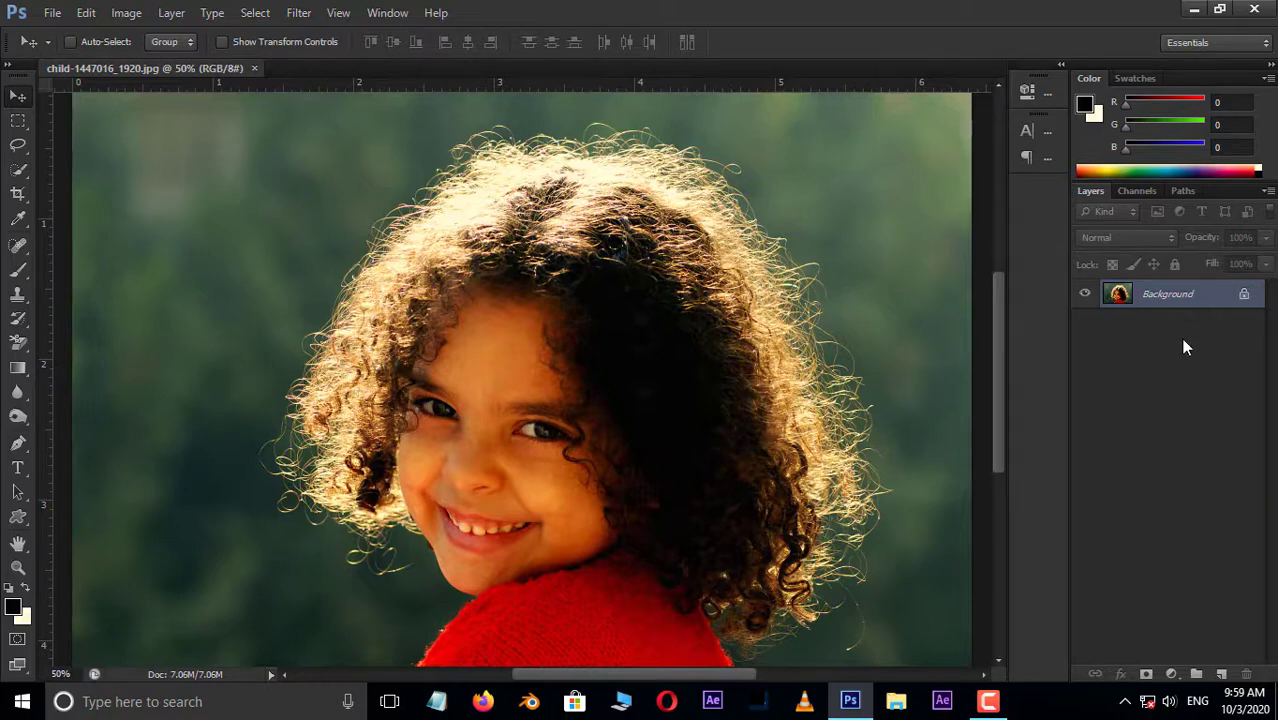
pyautogui.hotkey('ctrl', 'j')
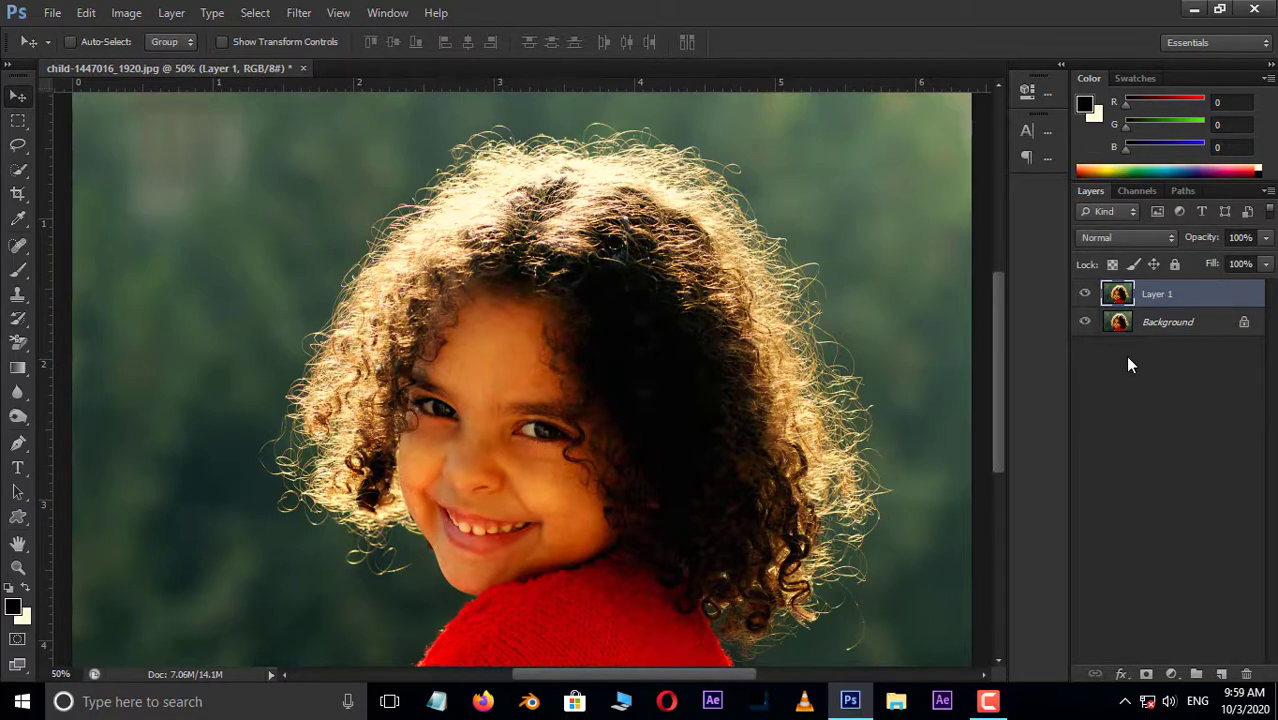
# - Add a black Solid Color fill layer and place it between Layer 1 and the Background layer
pyautogui.click(1174, 678)
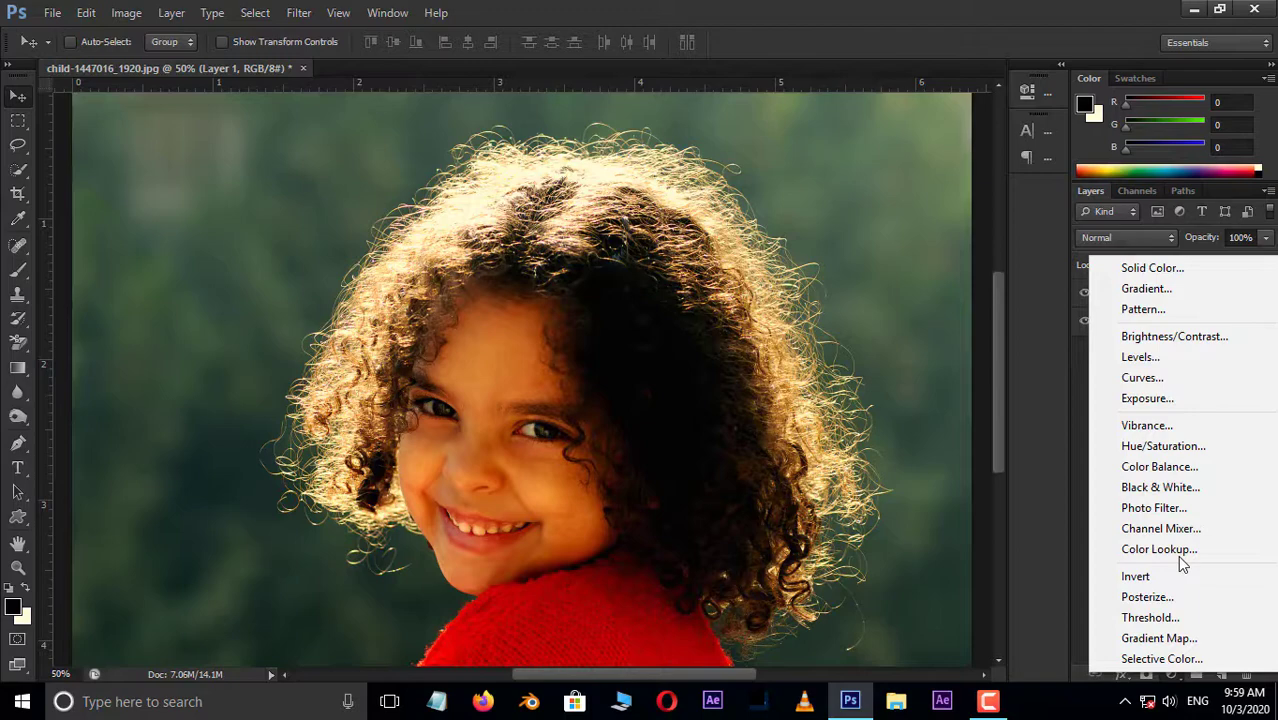
pyautogui.click(1163, 268)
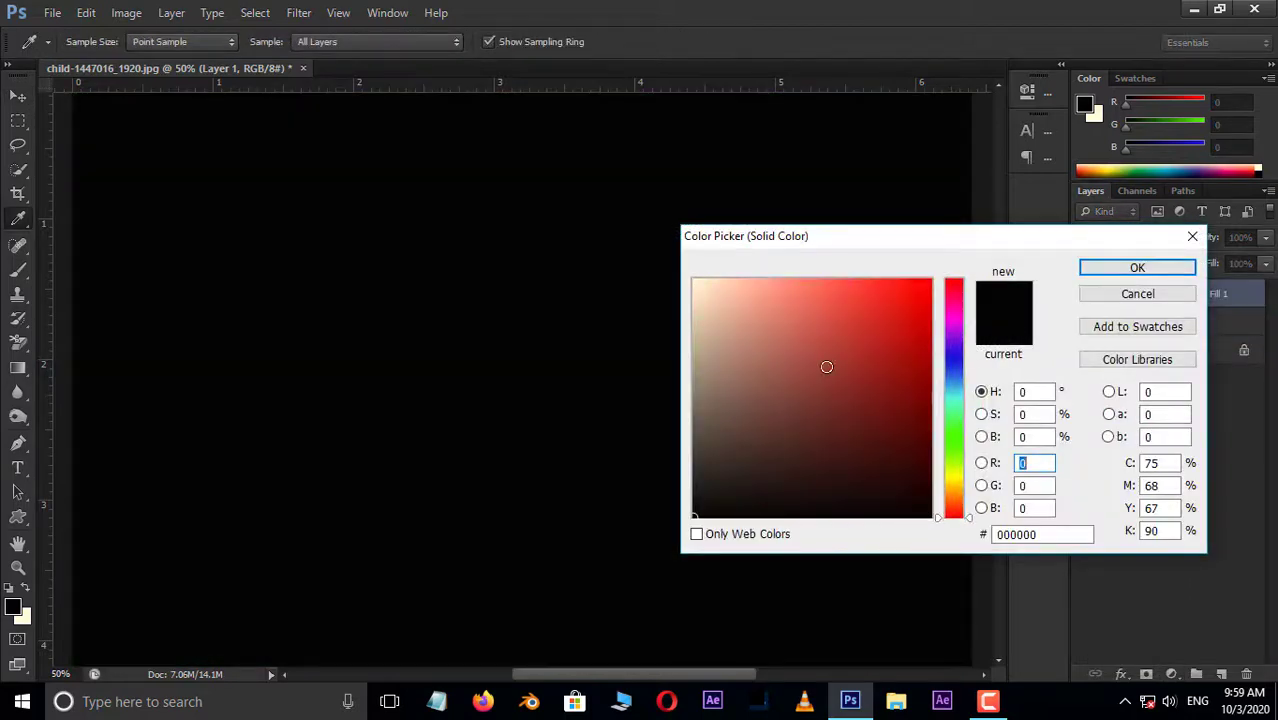
pyautogui.moveTo(826, 367)
pyautogui.mouseDown()
pyautogui.moveTo(771, 450)
pyautogui.moveTo(702, 515)
pyautogui.mouseUp()
pyautogui.click(1116, 271)
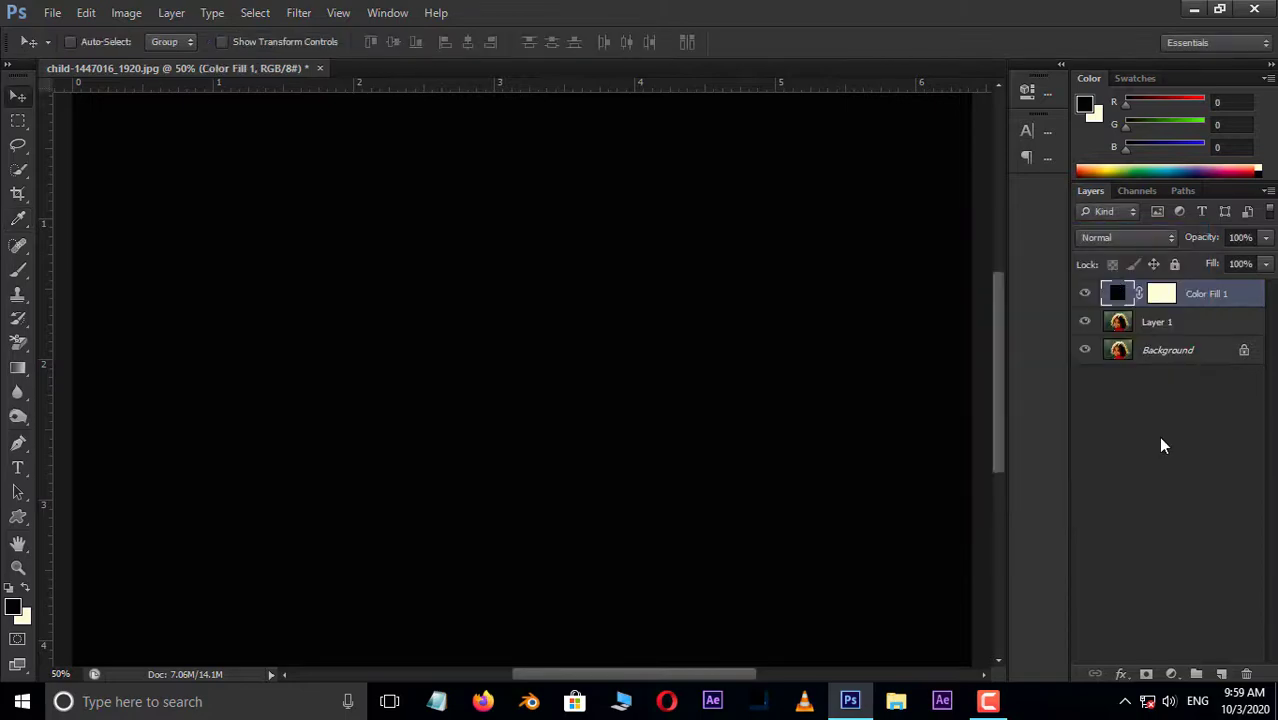
pyautogui.moveTo(1190, 294); pyautogui.dragTo(1170, 334)
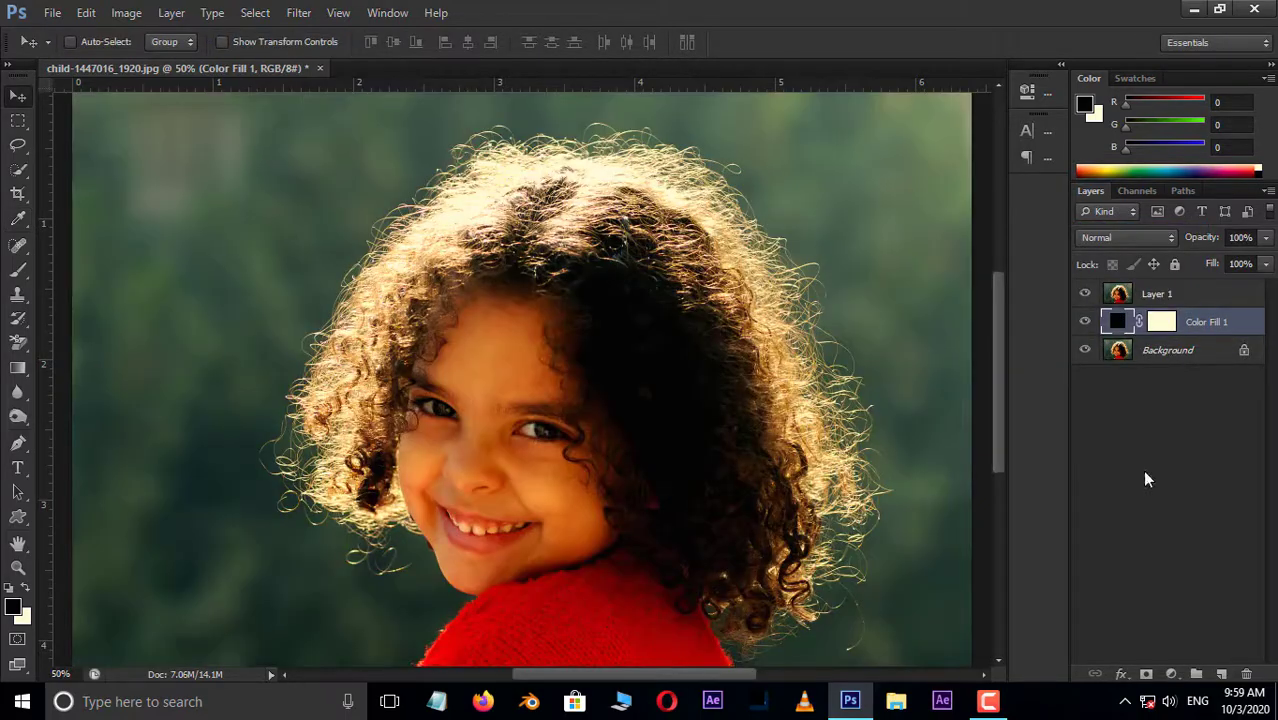
# - Set up the Background Eraser for Layer 1 with Once sampling, Discontiguous limits and 35% tolerance
pyautogui.click(1165, 298)
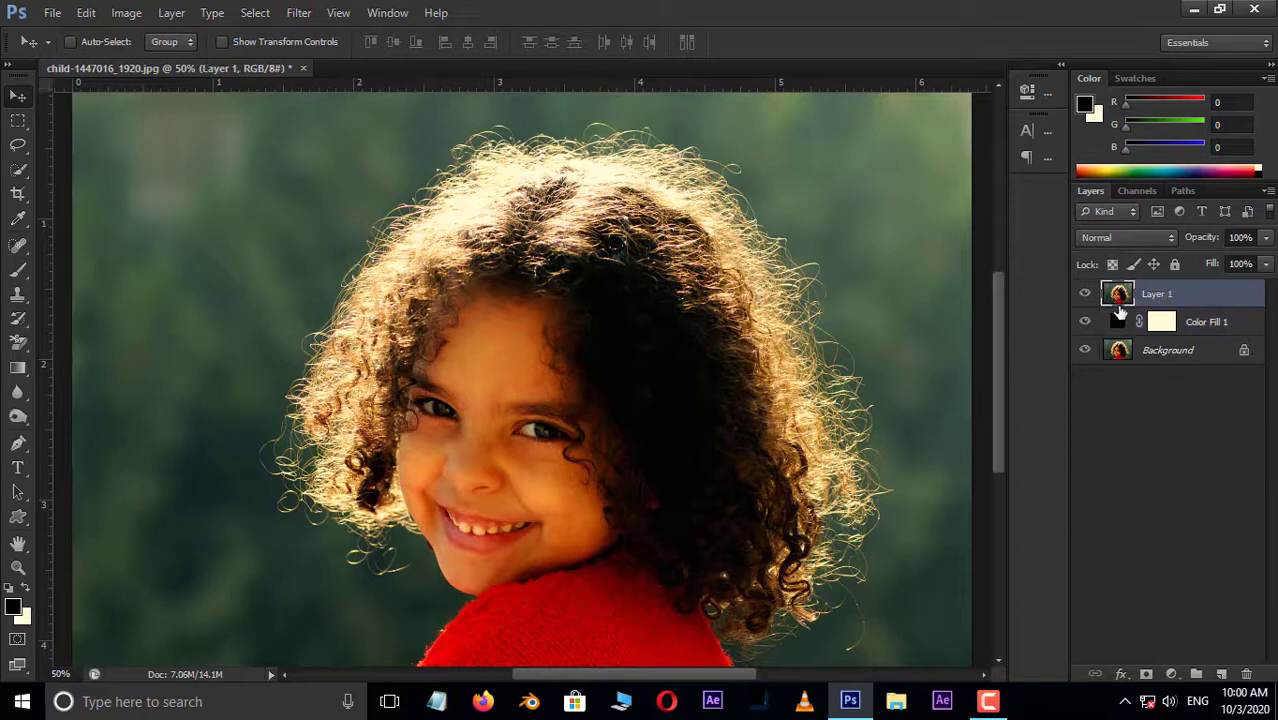
pyautogui.click(18, 344)
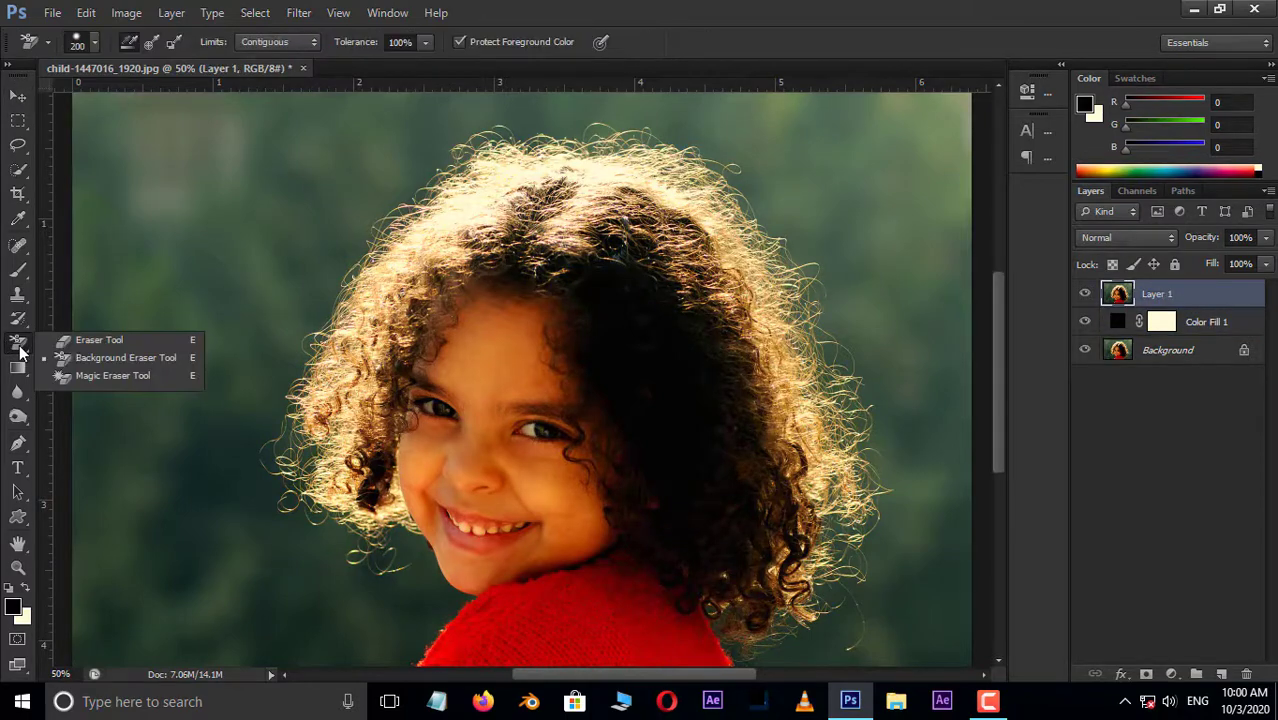
pyautogui.click(110, 359)
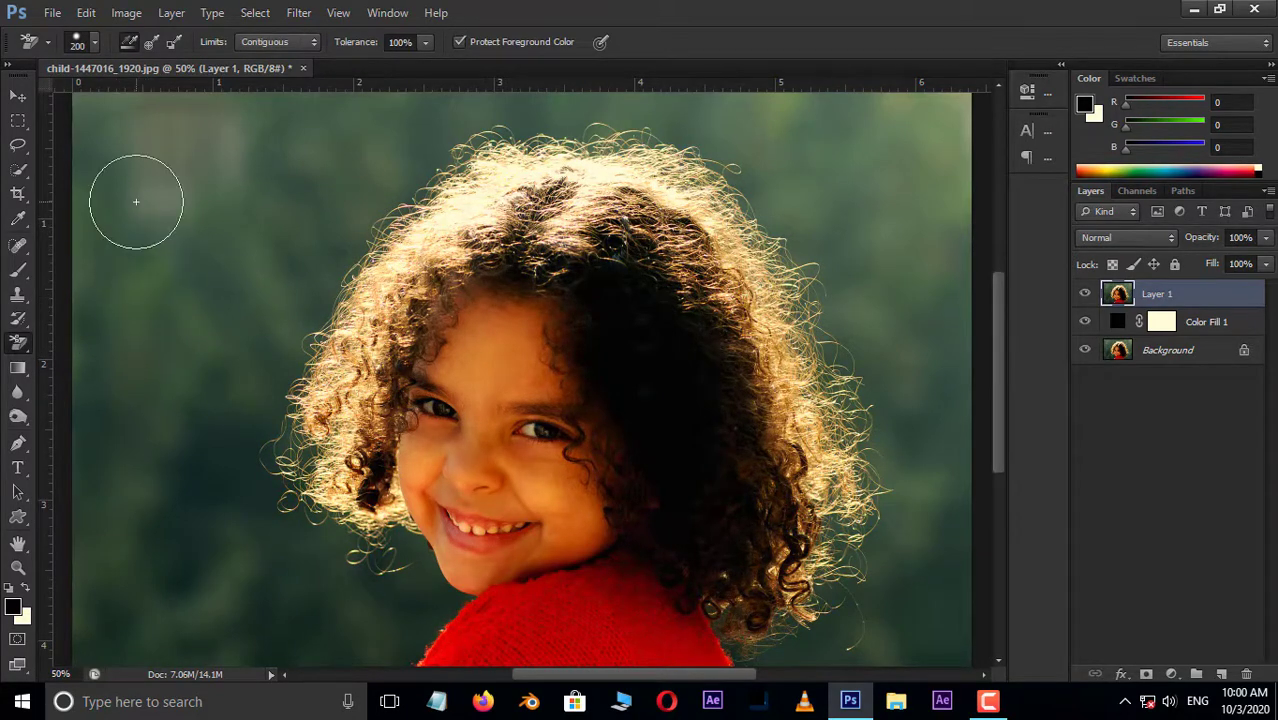
pyautogui.click(150, 41)
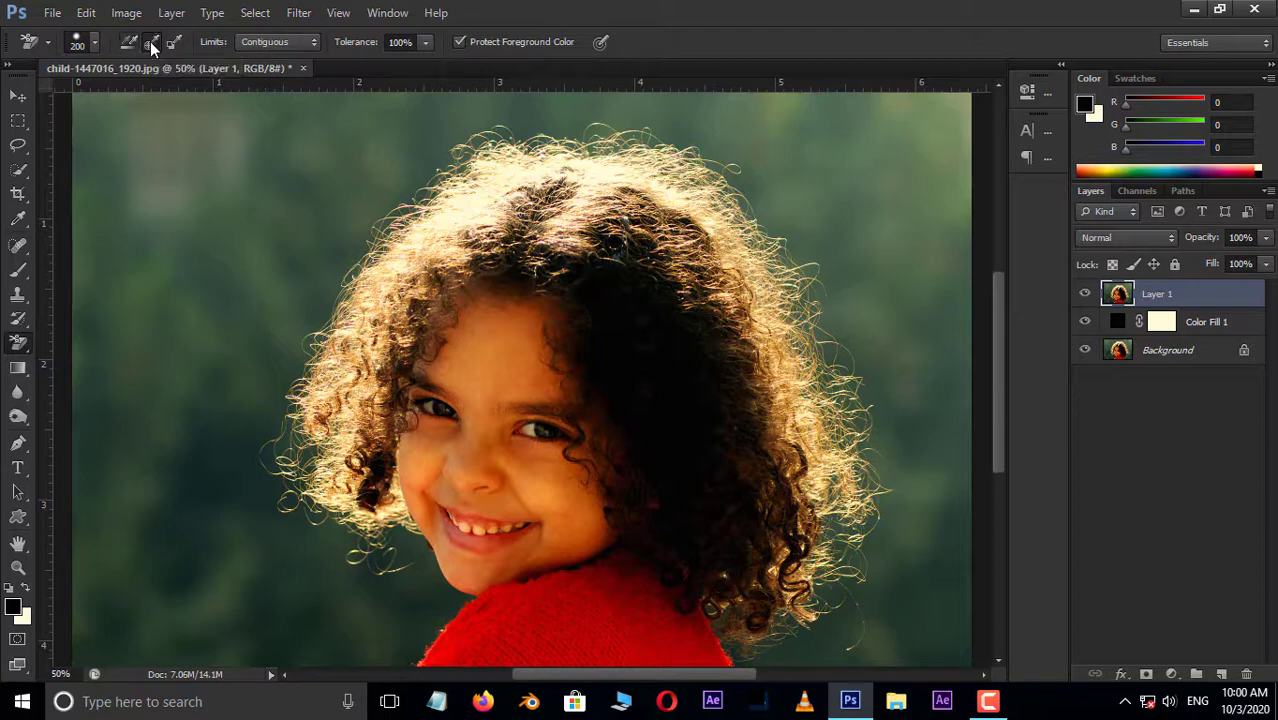
pyautogui.click(288, 36)
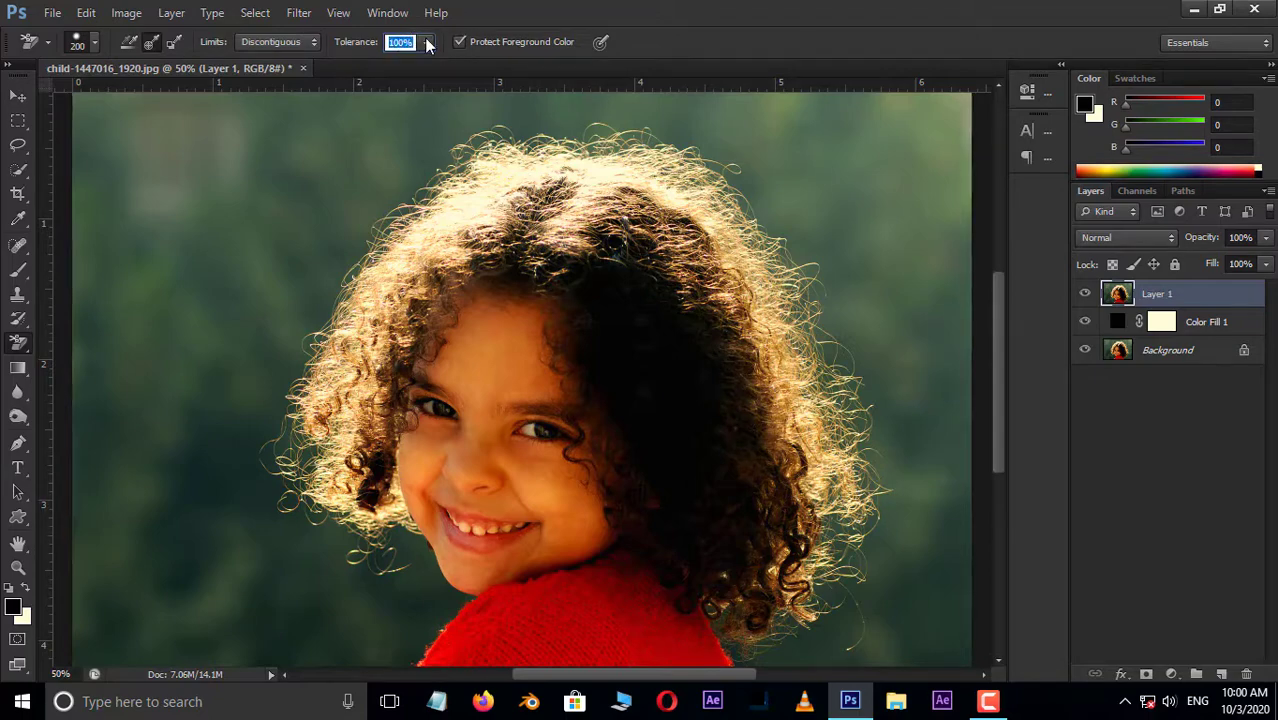
pyautogui.write('35')
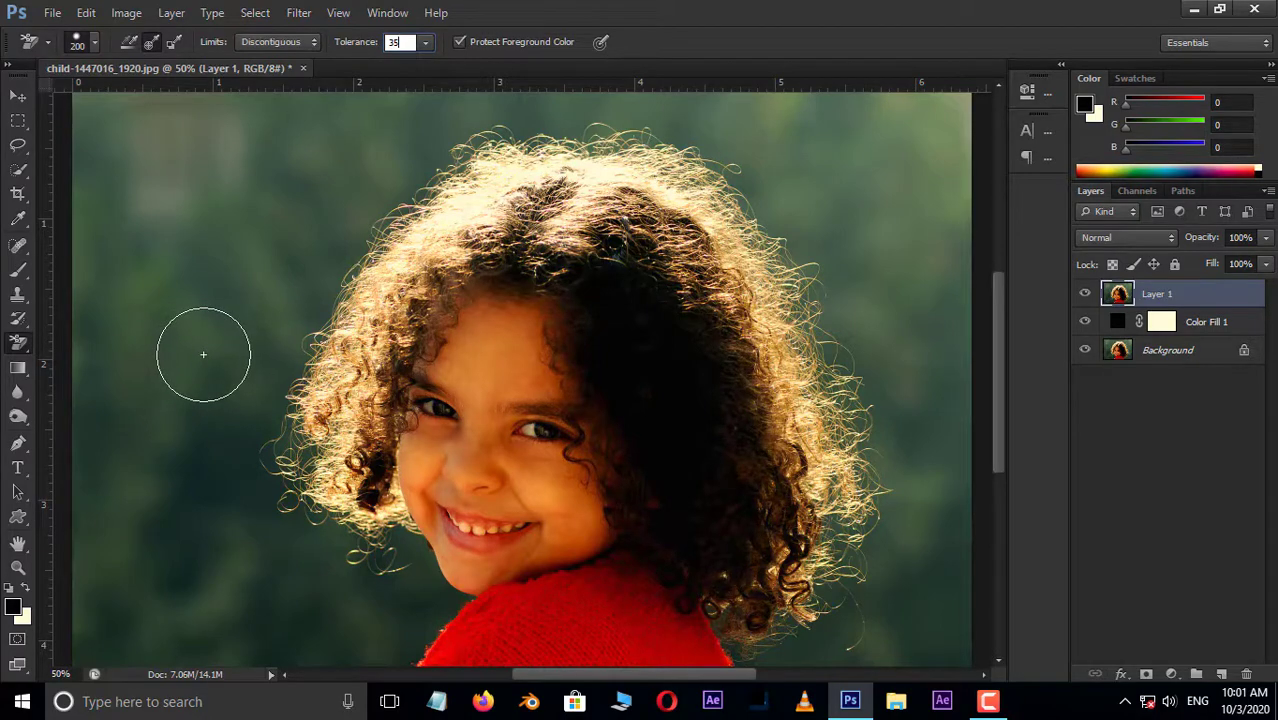
# - Erase the green backdrop closely around the girl's hair, neck and shoulders on Layer 1
pyautogui.moveTo(203, 354)
pyautogui.mouseDown()
pyautogui.moveTo(268, 348)
pyautogui.moveTo(288, 379)
pyautogui.moveTo(280, 508)
pyautogui.moveTo(345, 551)
pyautogui.moveTo(397, 563)
pyautogui.moveTo(428, 613)
pyautogui.mouseUp()
pyautogui.moveTo(200, 228)
pyautogui.mouseDown()
pyautogui.moveTo(288, 292)
pyautogui.moveTo(456, 138)
pyautogui.moveTo(604, 115)
pyautogui.moveTo(819, 146)
pyautogui.moveTo(776, 183)
pyautogui.moveTo(791, 213)
pyautogui.moveTo(764, 217)
pyautogui.moveTo(719, 165)
pyautogui.moveTo(838, 349)
pyautogui.moveTo(849, 524)
pyautogui.mouseUp()
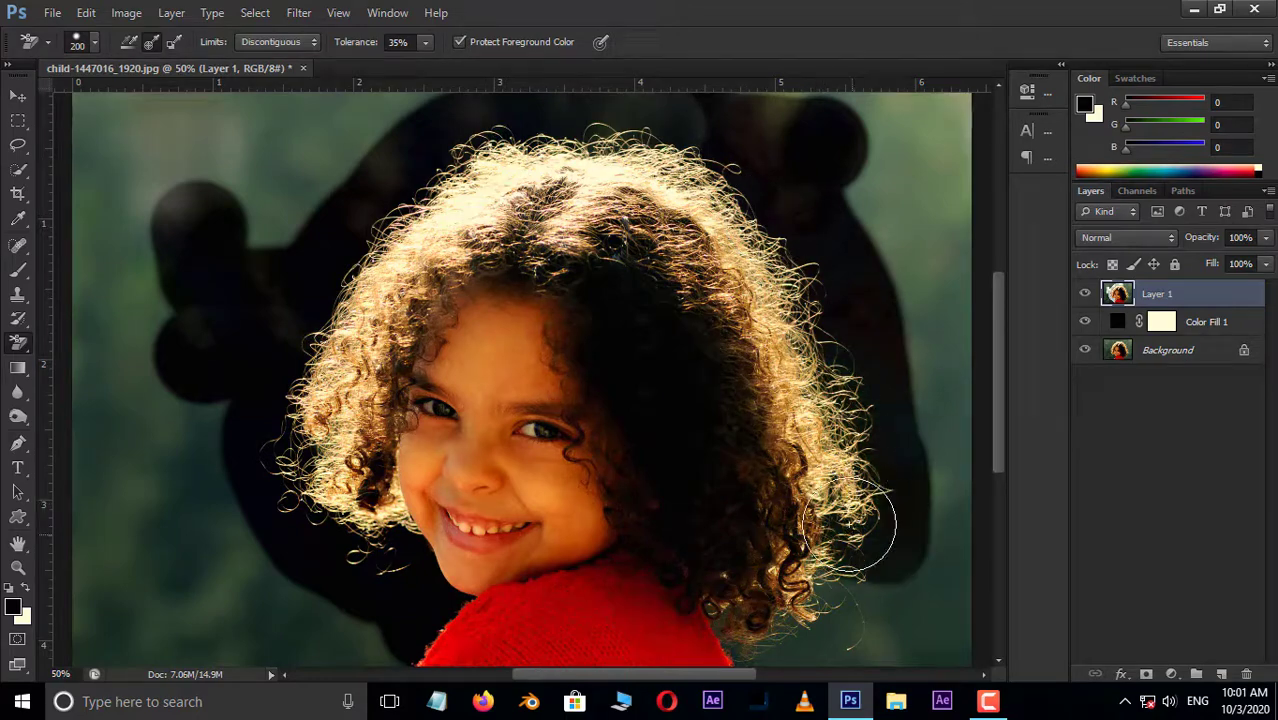
pyautogui.moveTo(632, 362); pyautogui.dragTo(534, 219)
pyautogui.moveTo(841, 483)
pyautogui.mouseDown()
pyautogui.moveTo(740, 425)
pyautogui.moveTo(676, 459)
pyautogui.moveTo(627, 459)
pyautogui.moveTo(721, 510)
pyautogui.moveTo(782, 499)
pyautogui.moveTo(928, 521)
pyautogui.moveTo(830, 410)
pyautogui.moveTo(856, 325)
pyautogui.mouseUp()
pyautogui.moveTo(352, 364); pyautogui.dragTo(482, 246)
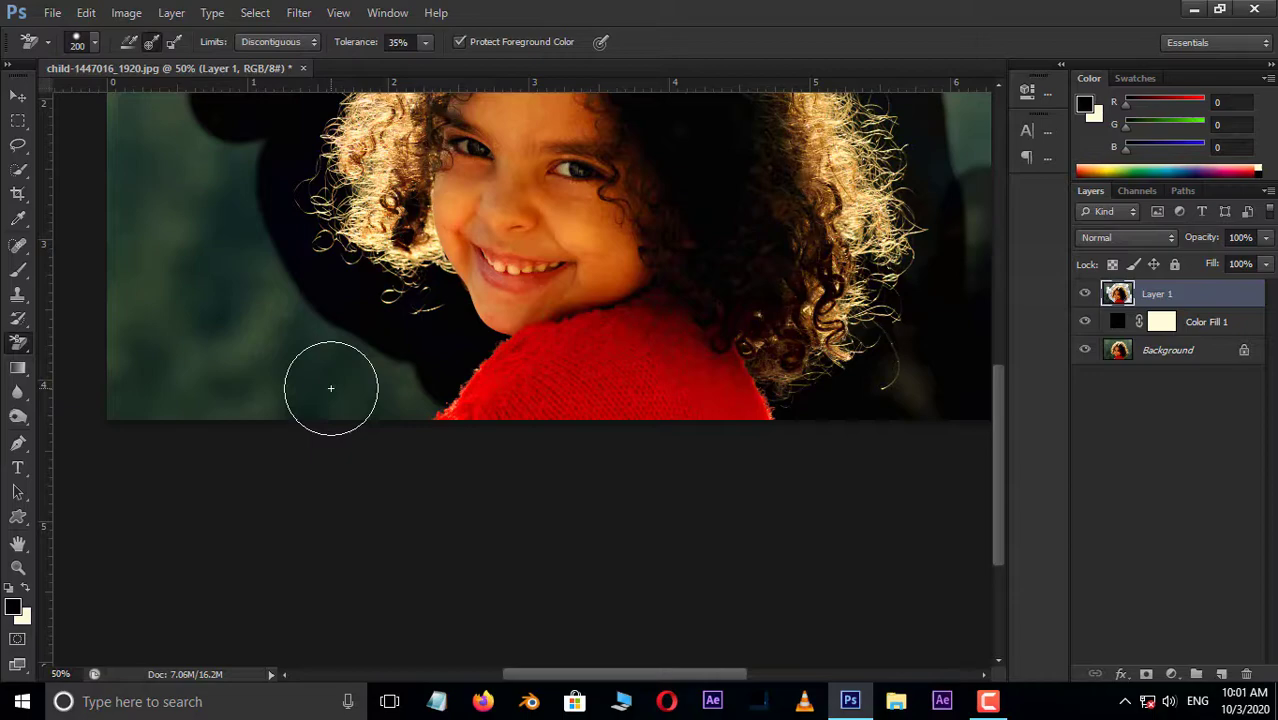
pyautogui.moveTo(331, 388); pyautogui.dragTo(419, 406)
pyautogui.moveTo(262, 357); pyautogui.dragTo(422, 408)
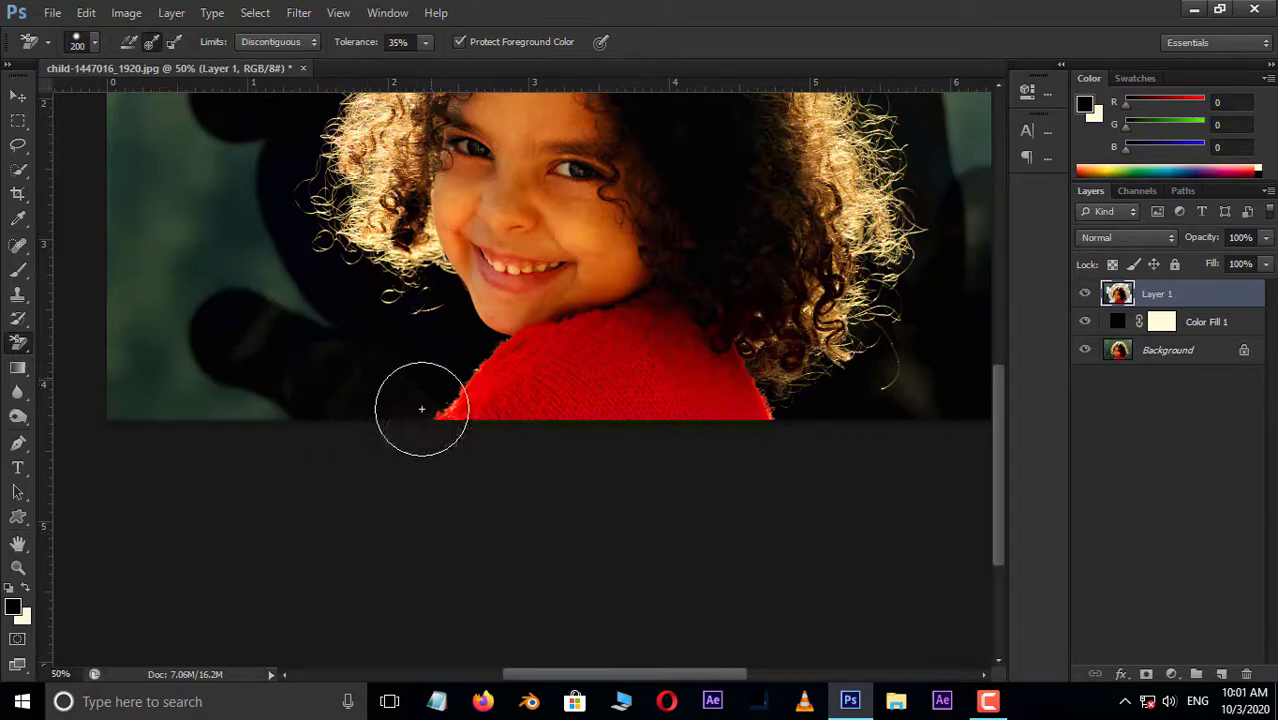
pyautogui.moveTo(634, 176); pyautogui.dragTo(522, 361)
pyautogui.hotkey('ctrl', '-')
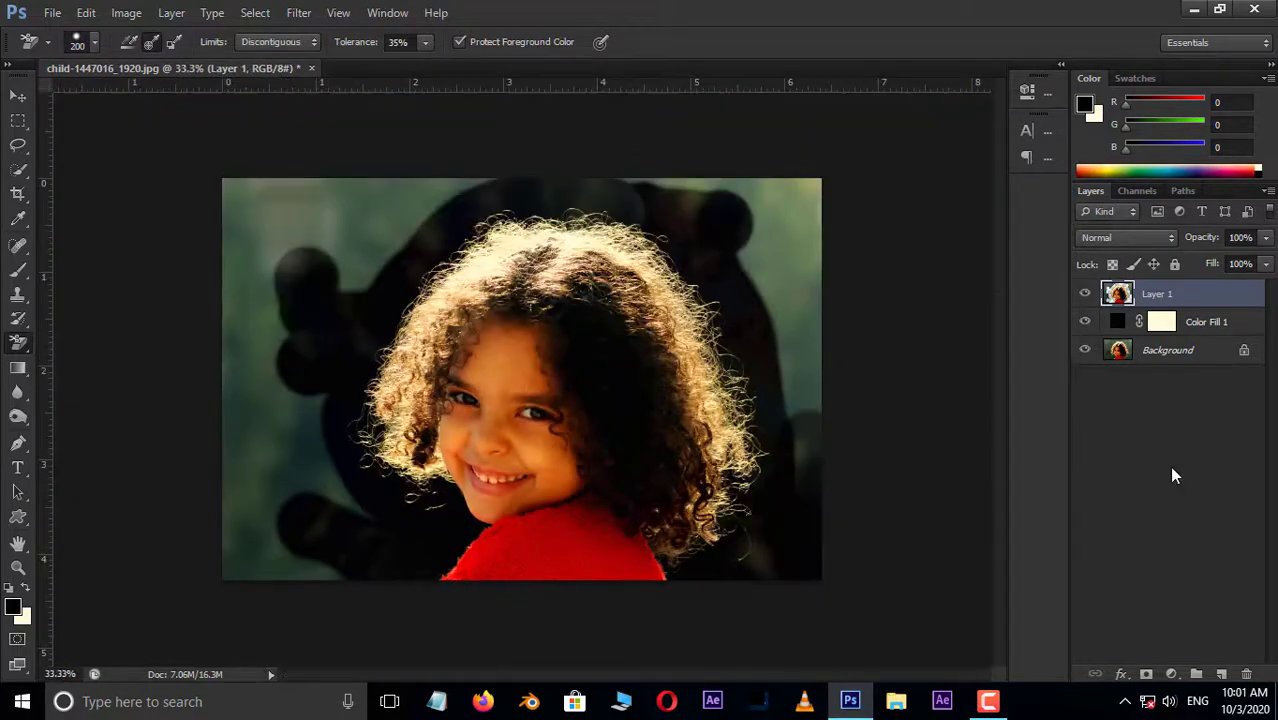
# - Duplicate the Background layer and move the copy above Color Fill 1, directly beneath Layer 1
pyautogui.click(1178, 358)
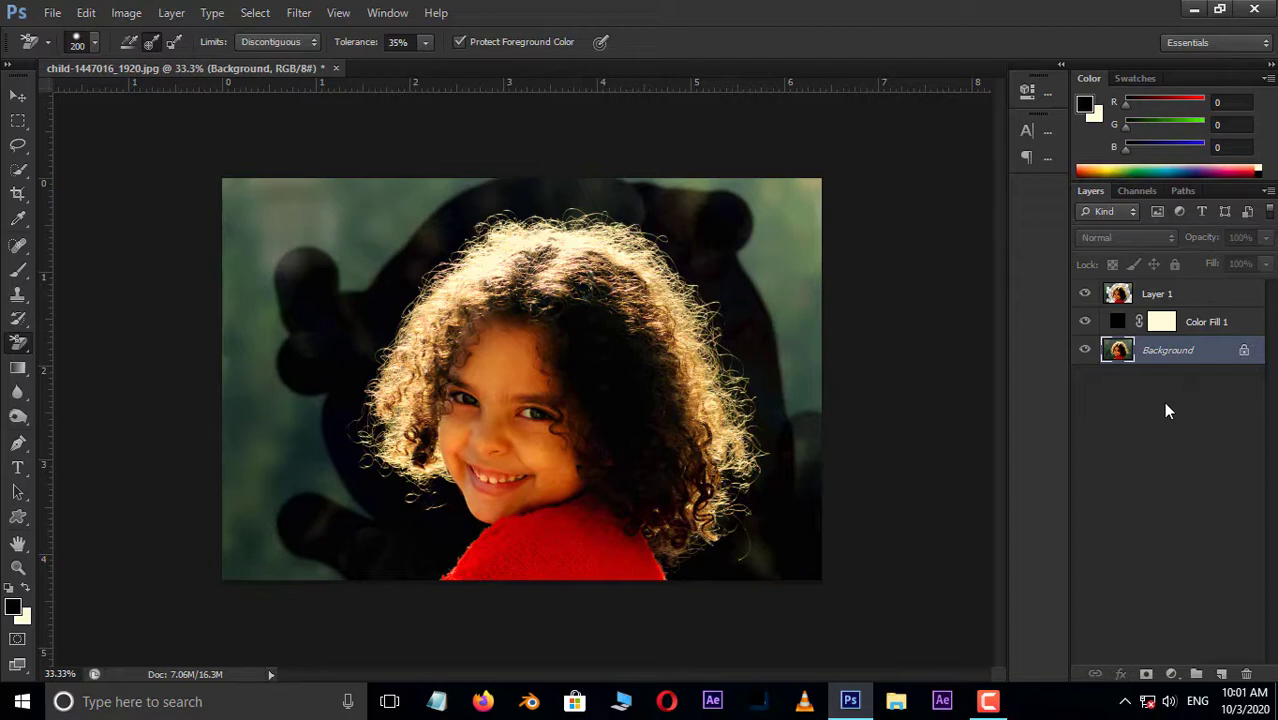
pyautogui.hotkey('ctrl', 'j')
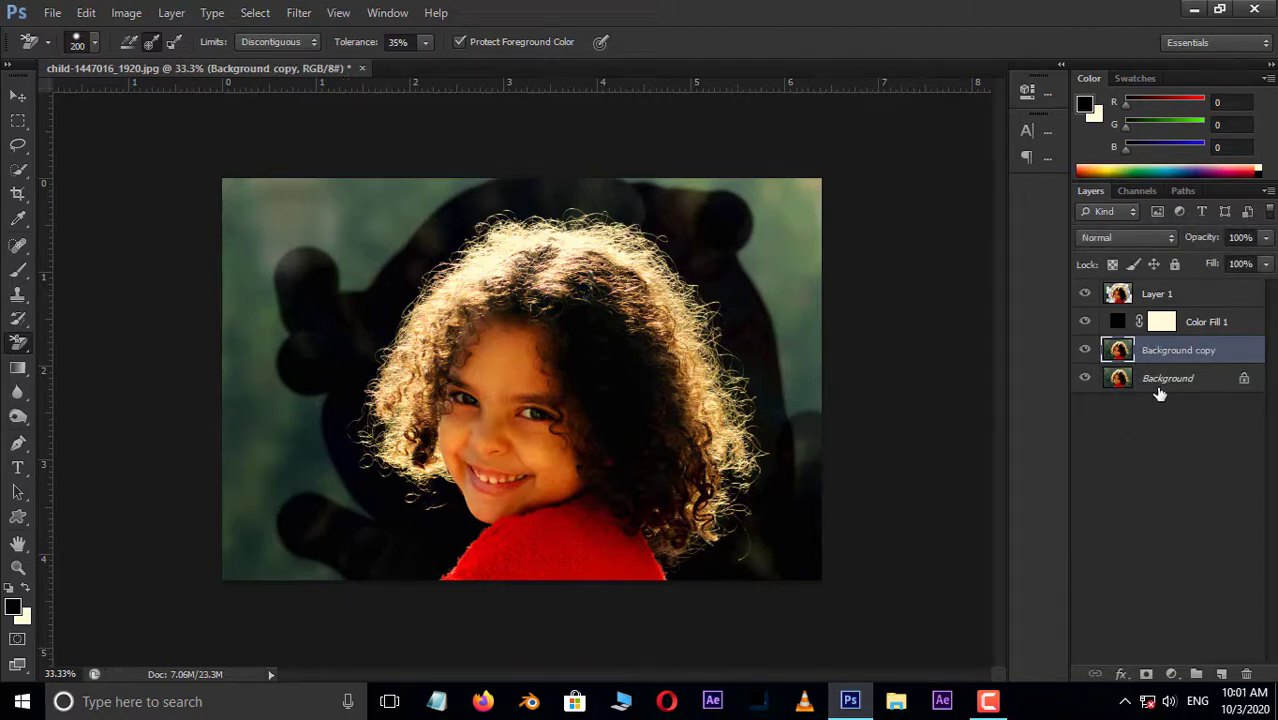
pyautogui.moveTo(1181, 358); pyautogui.dragTo(1185, 315)
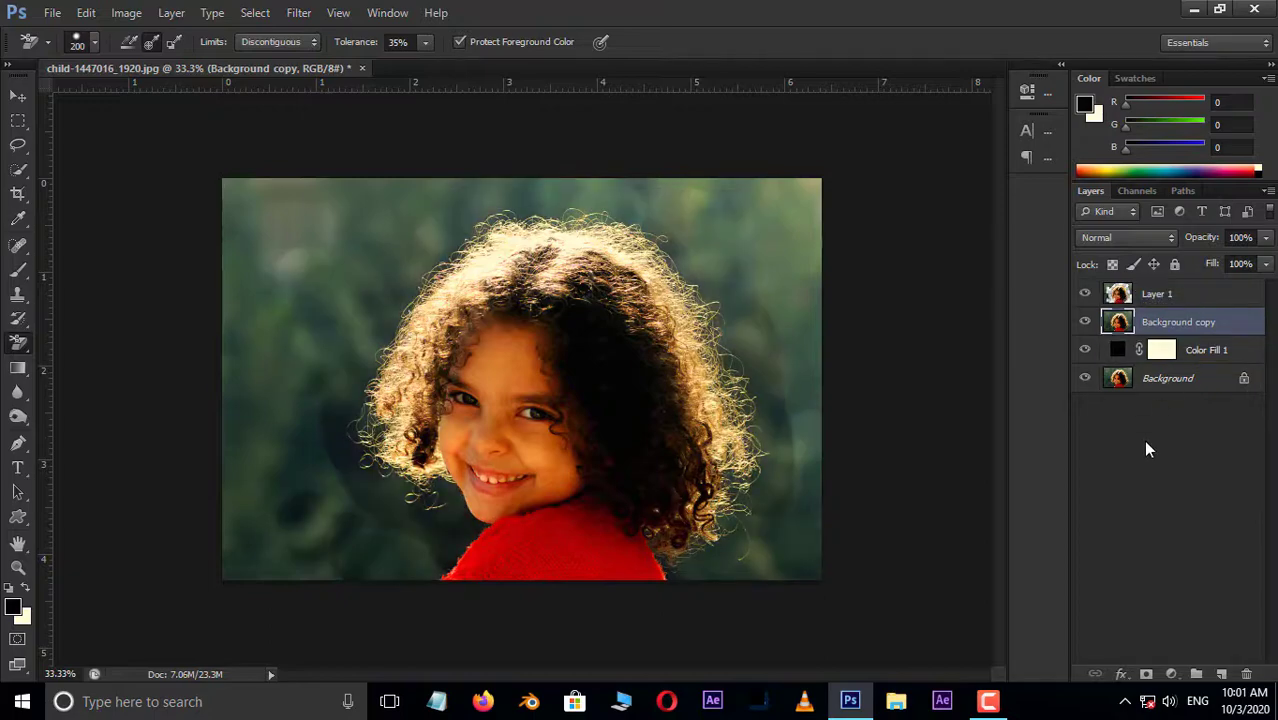
# - Turn Layer 1's opaque area into a layer mask on Background copy and delete Layer 1
pyautogui.keyDown('ctrl'); pyautogui.click(1120, 296); pyautogui.keyUp('ctrl')
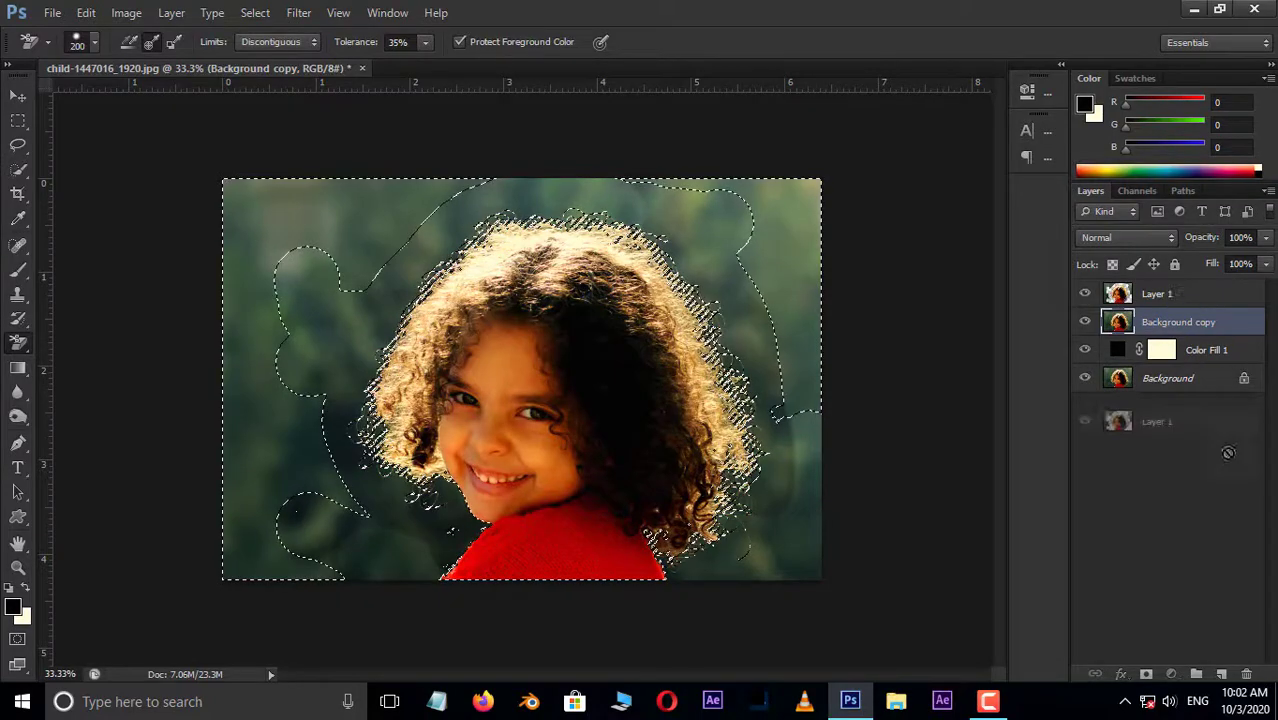
pyautogui.moveTo(1228, 453); pyautogui.dragTo(1246, 674)
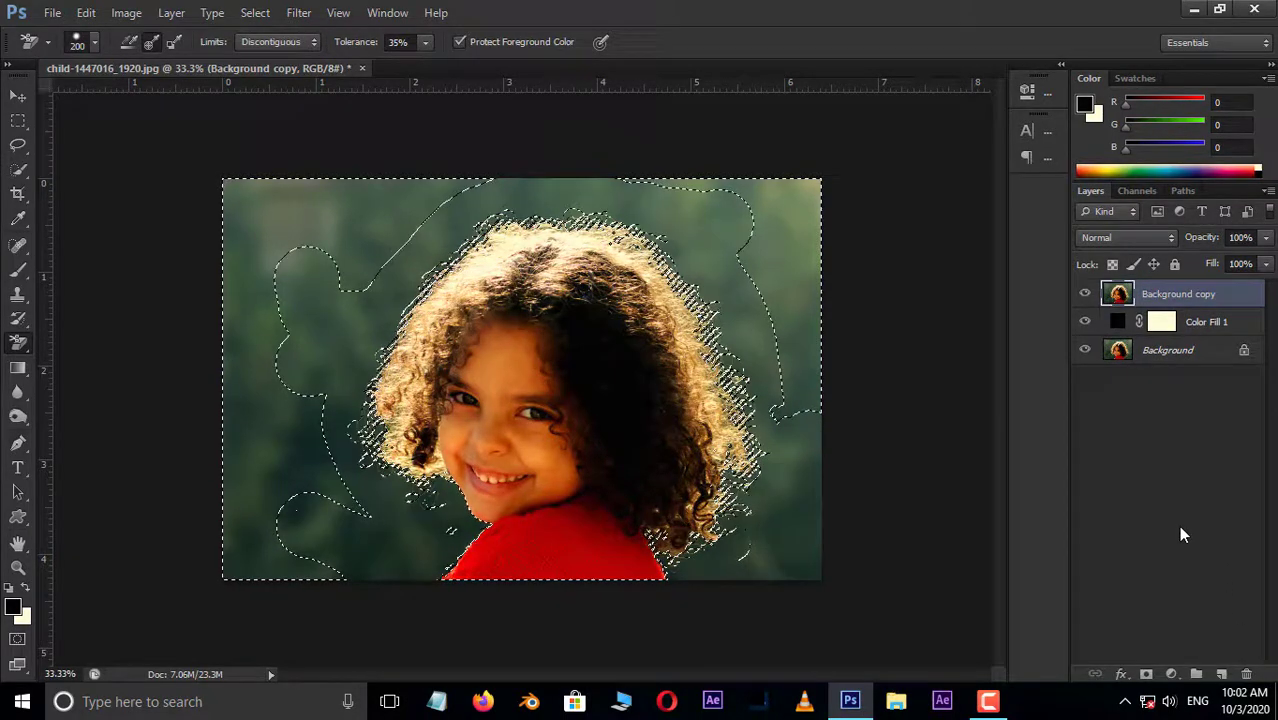
pyautogui.click(1145, 676)
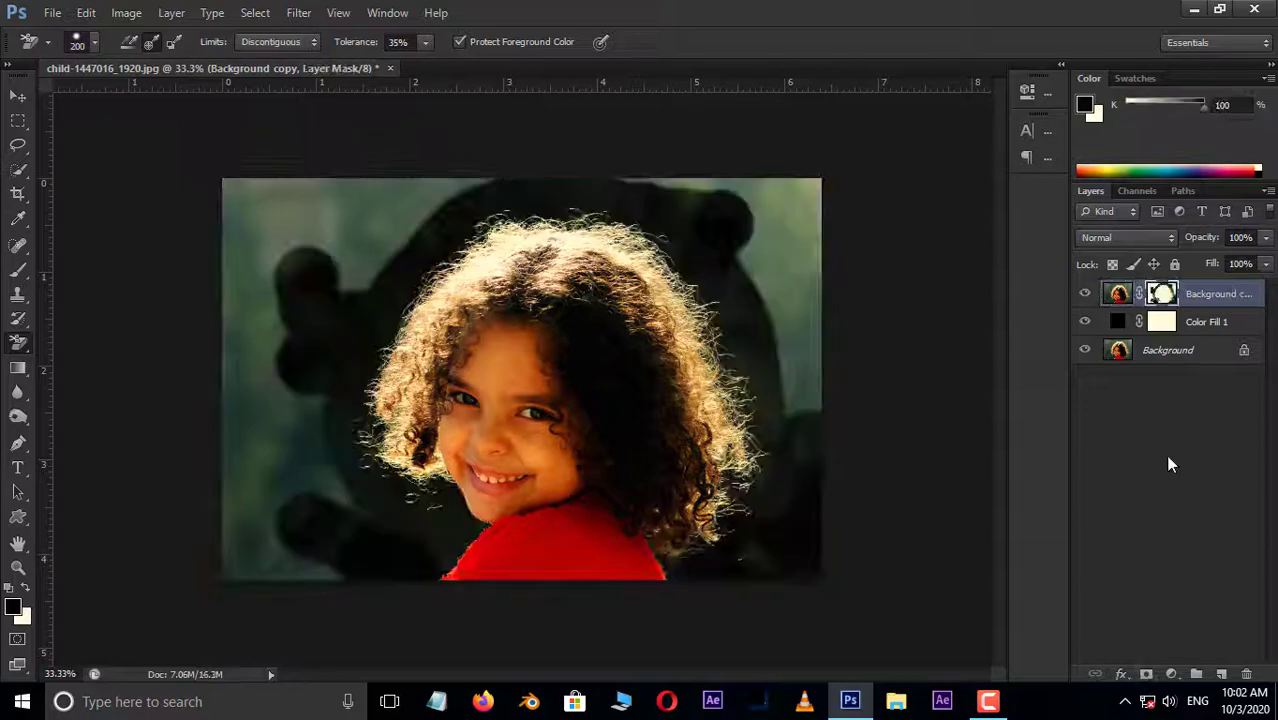
# - Display only the Background copy's mask and paint its left side black with a size 175 Normal-mode brush at 100% flow
pyautogui.keyDown('alt'); pyautogui.click(1160, 293); pyautogui.keyUp('alt')
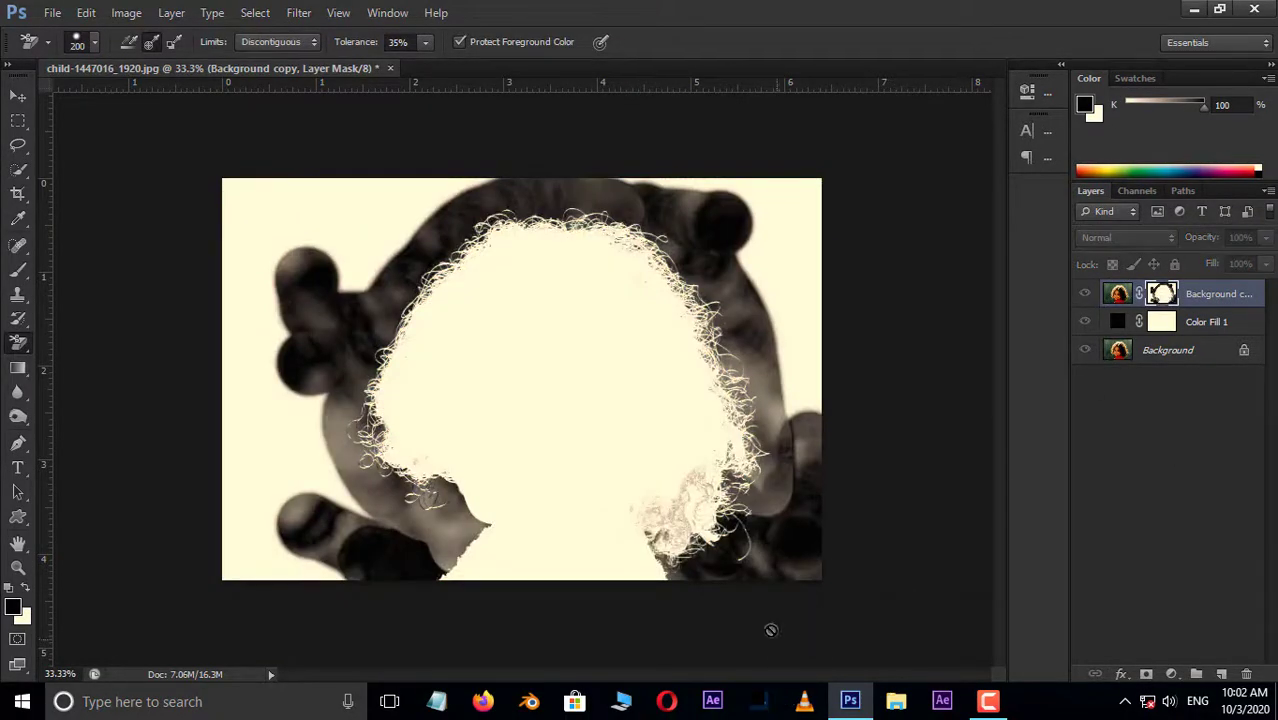
pyautogui.click(17, 270)
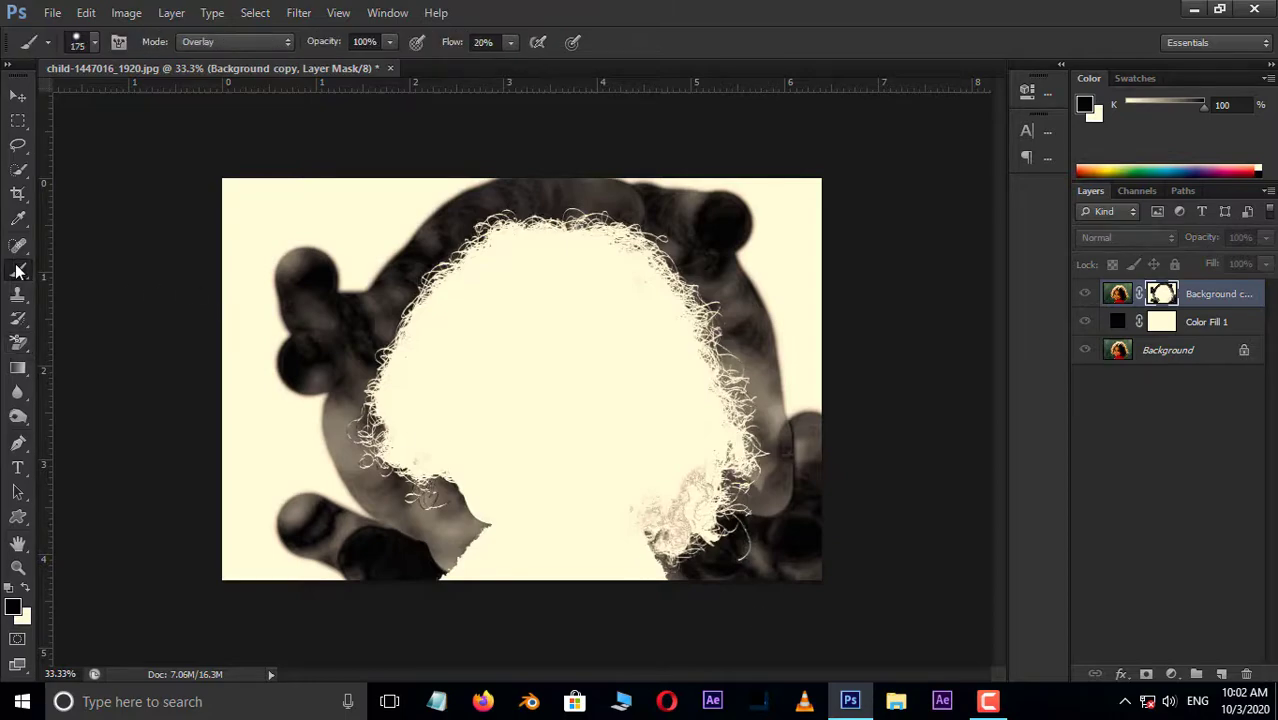
pyautogui.moveTo(271, 383)
pyautogui.mouseDown()
pyautogui.moveTo(262, 325)
pyautogui.moveTo(240, 388)
pyautogui.moveTo(245, 418)
pyautogui.moveTo(290, 412)
pyautogui.moveTo(267, 526)
pyautogui.mouseUp()
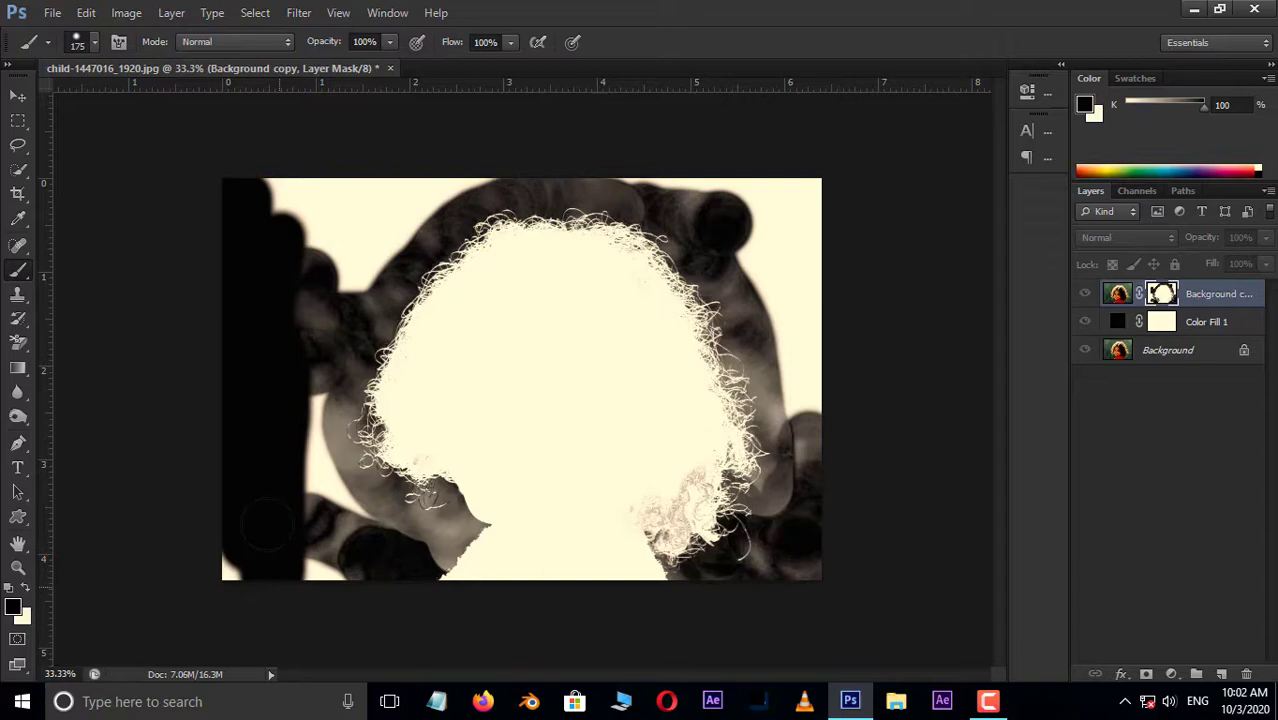
pyautogui.moveTo(281, 403); pyautogui.dragTo(318, 560)
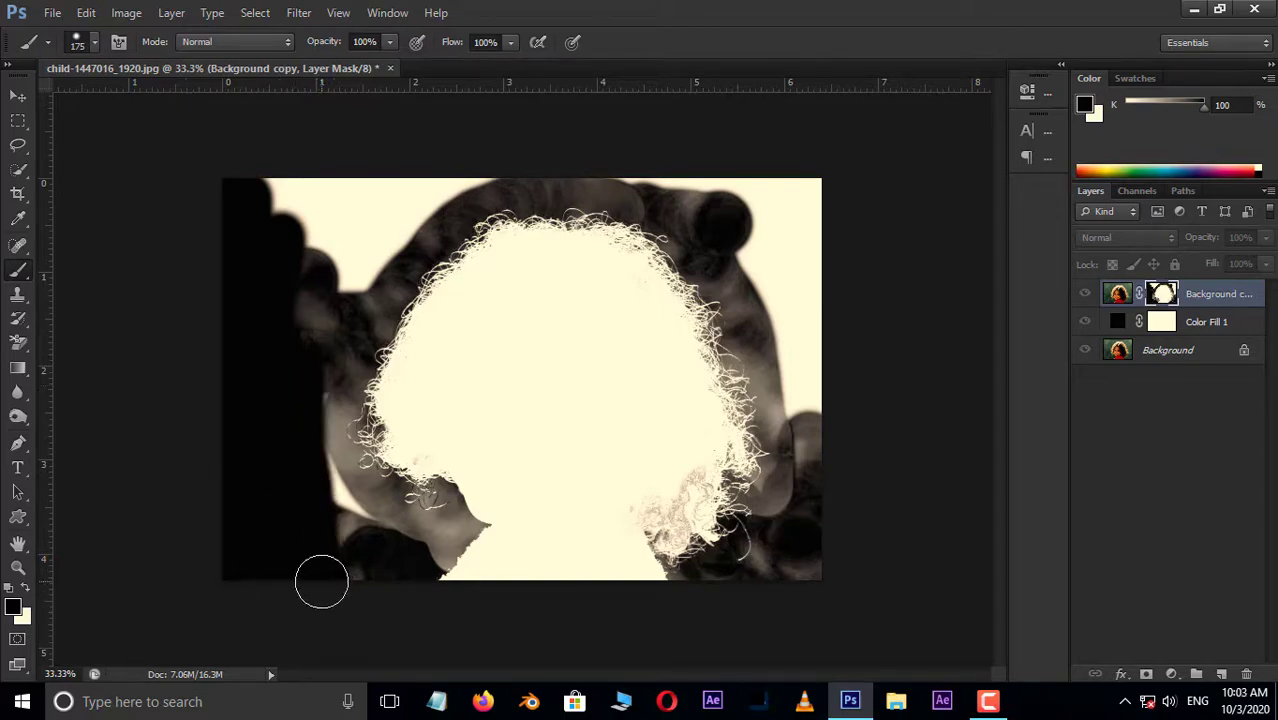
# - Enlarge the brush to 300 and paint the mask's remaining outer background black around the head and shoulders
pyautogui.press(']')
pyautogui.press(']')
pyautogui.press(']')
pyautogui.press(']')
pyautogui.press('[')
pyautogui.moveTo(318, 257); pyautogui.dragTo(325, 566)
pyautogui.moveTo(812, 390)
pyautogui.mouseDown()
pyautogui.moveTo(805, 230)
pyautogui.moveTo(798, 244)
pyautogui.moveTo(400, 228)
pyautogui.moveTo(338, 420)
pyautogui.moveTo(298, 458)
pyautogui.mouseUp()
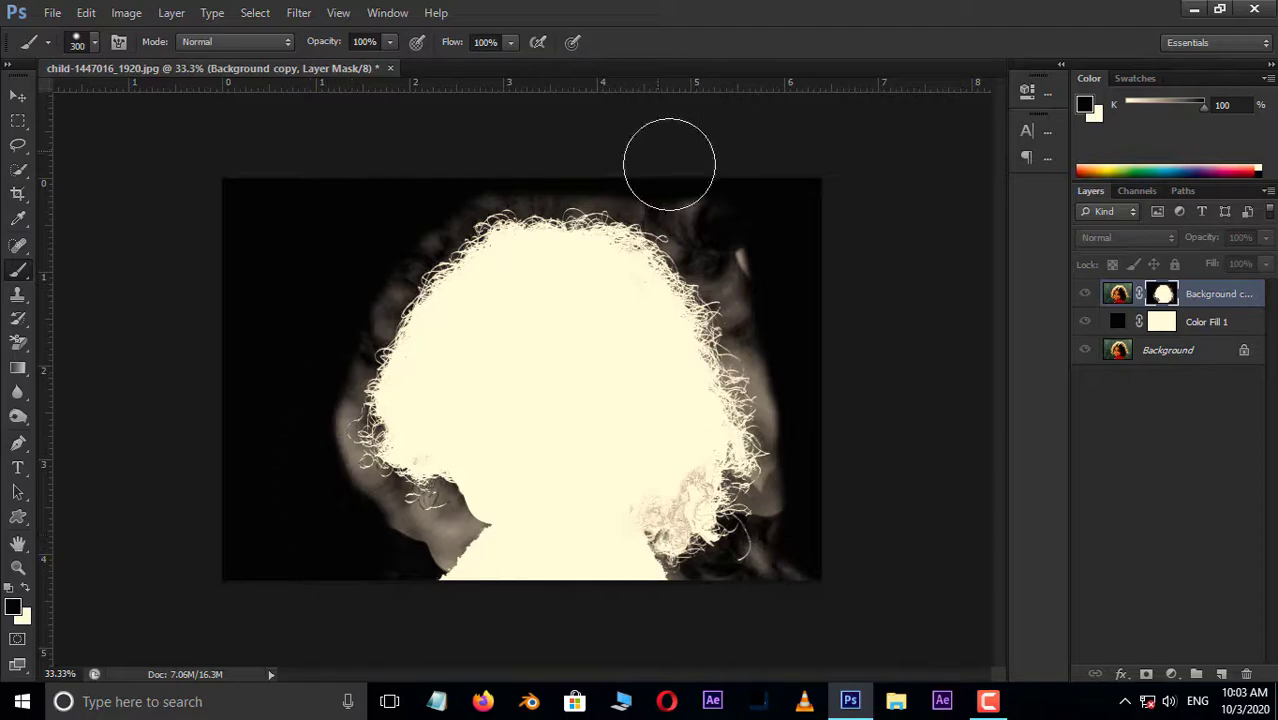
pyautogui.moveTo(669, 164)
pyautogui.mouseDown()
pyautogui.moveTo(824, 306)
pyautogui.moveTo(793, 353)
pyautogui.moveTo(822, 449)
pyautogui.moveTo(800, 580)
pyautogui.moveTo(812, 536)
pyautogui.moveTo(779, 298)
pyautogui.mouseUp()
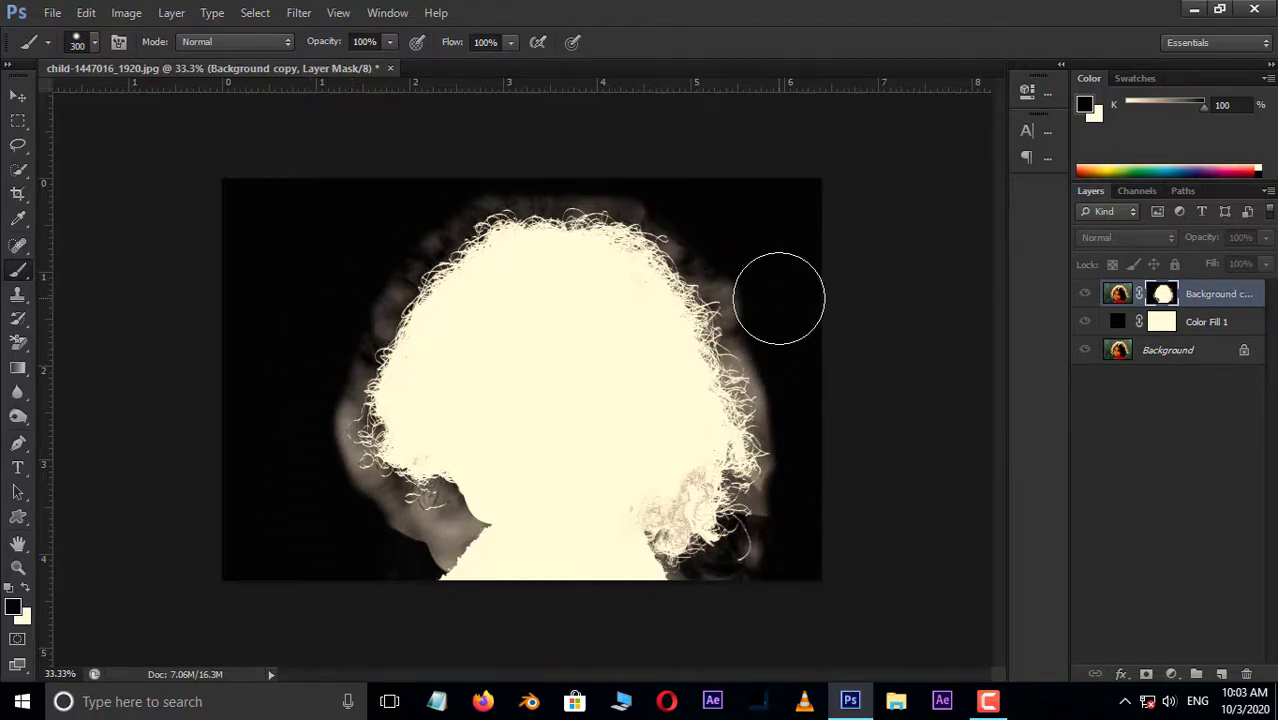
pyautogui.hotkey('ctrl', '+')
pyautogui.moveTo(248, 579); pyautogui.dragTo(304, 638)
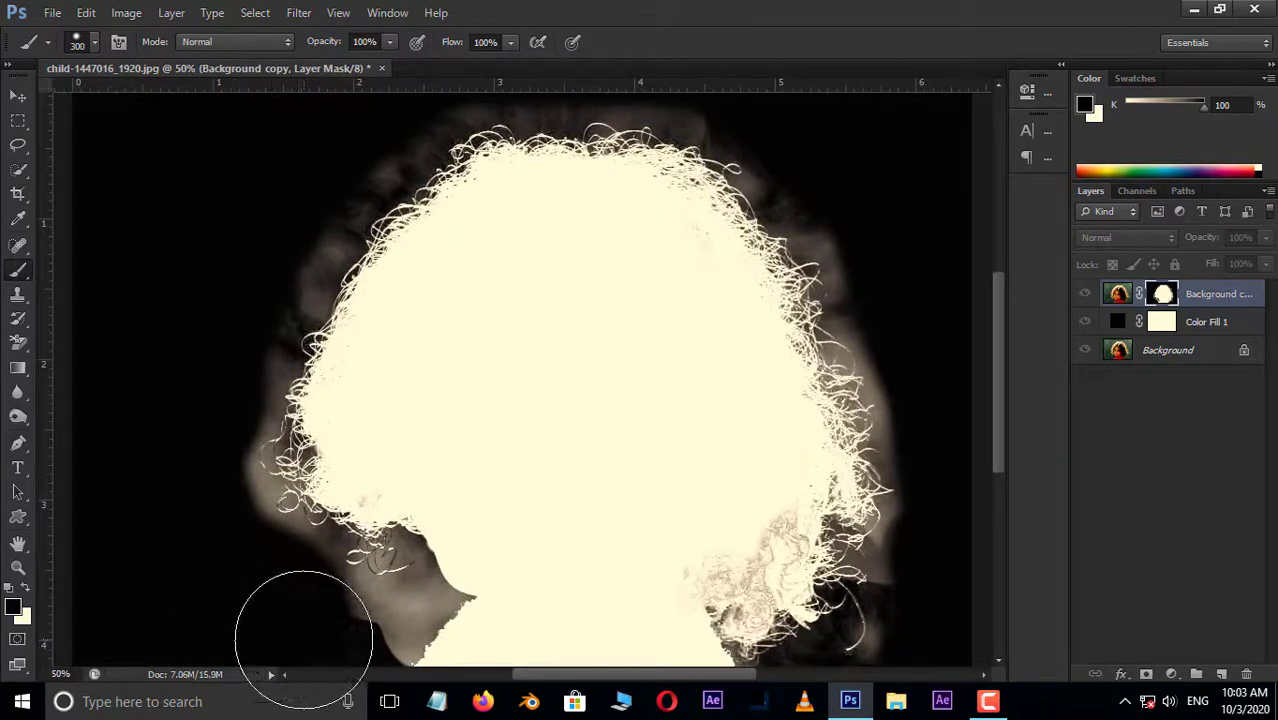
# - Paint the large gray patch inside the lower-right curls white on the mask, reducing the brush size from 300 to 125
pyautogui.moveTo(584, 226); pyautogui.dragTo(466, 123)
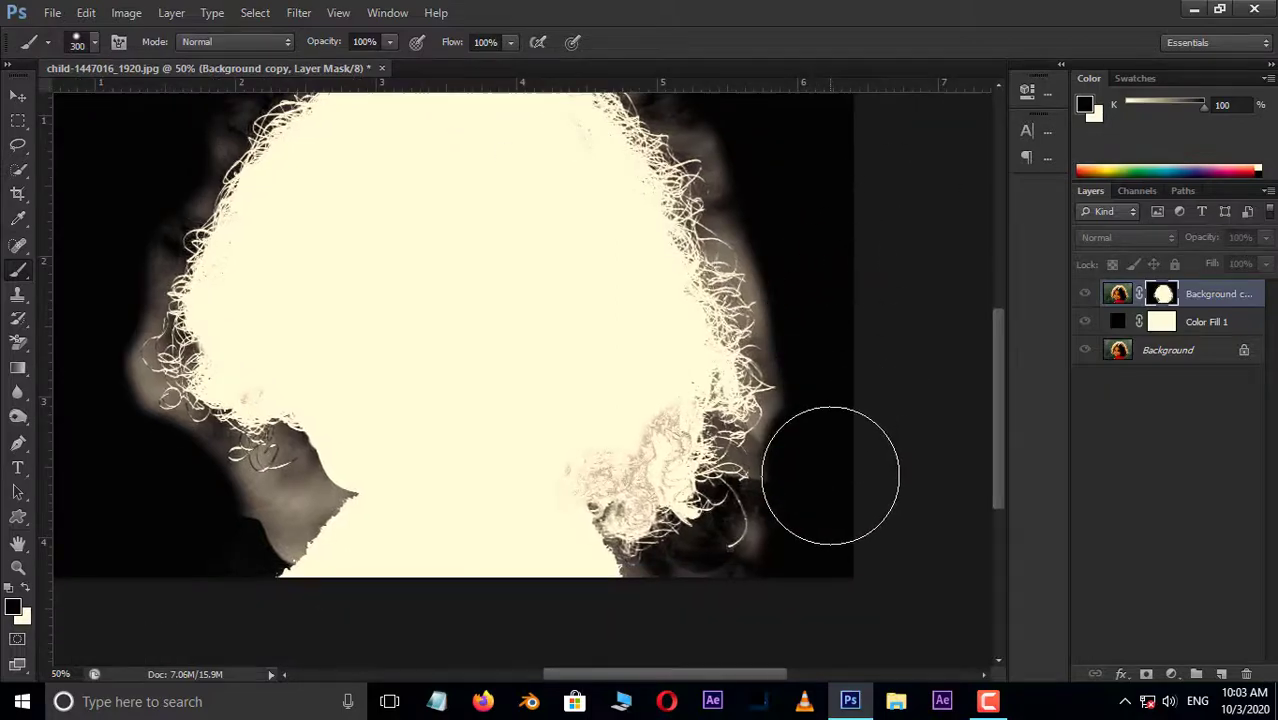
pyautogui.hotkey('ctrl', '+')
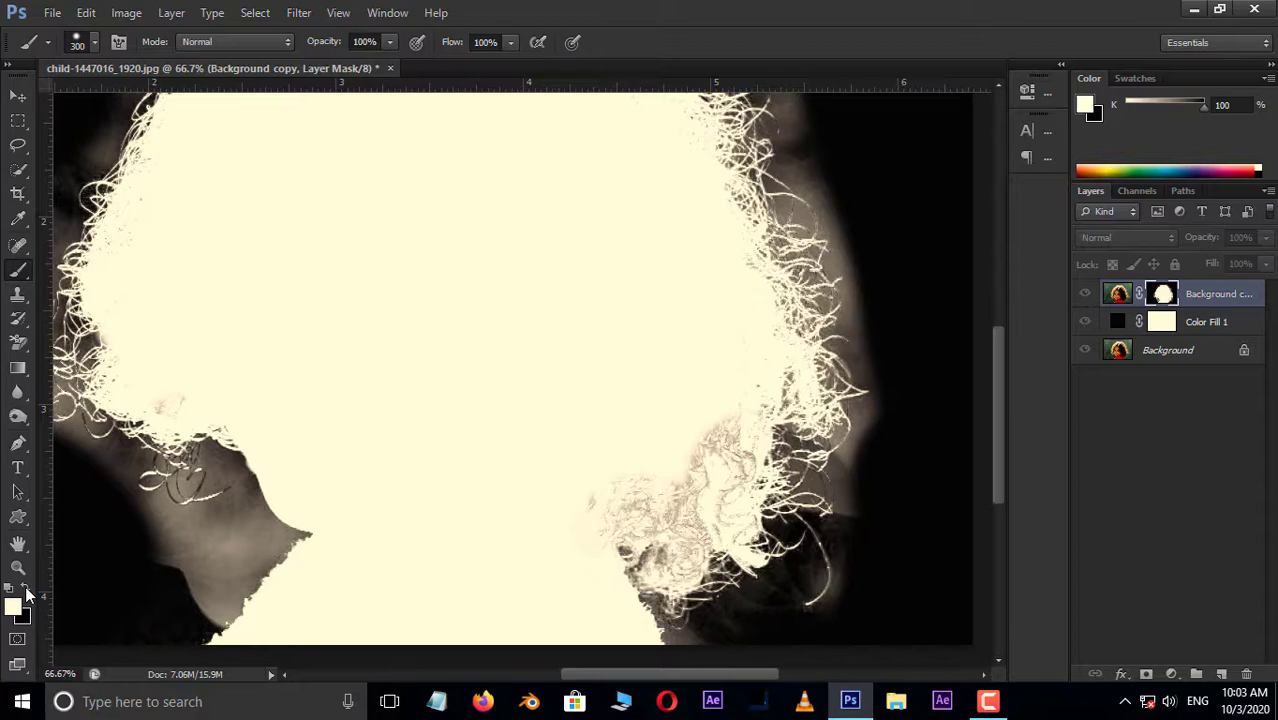
pyautogui.click(656, 450)
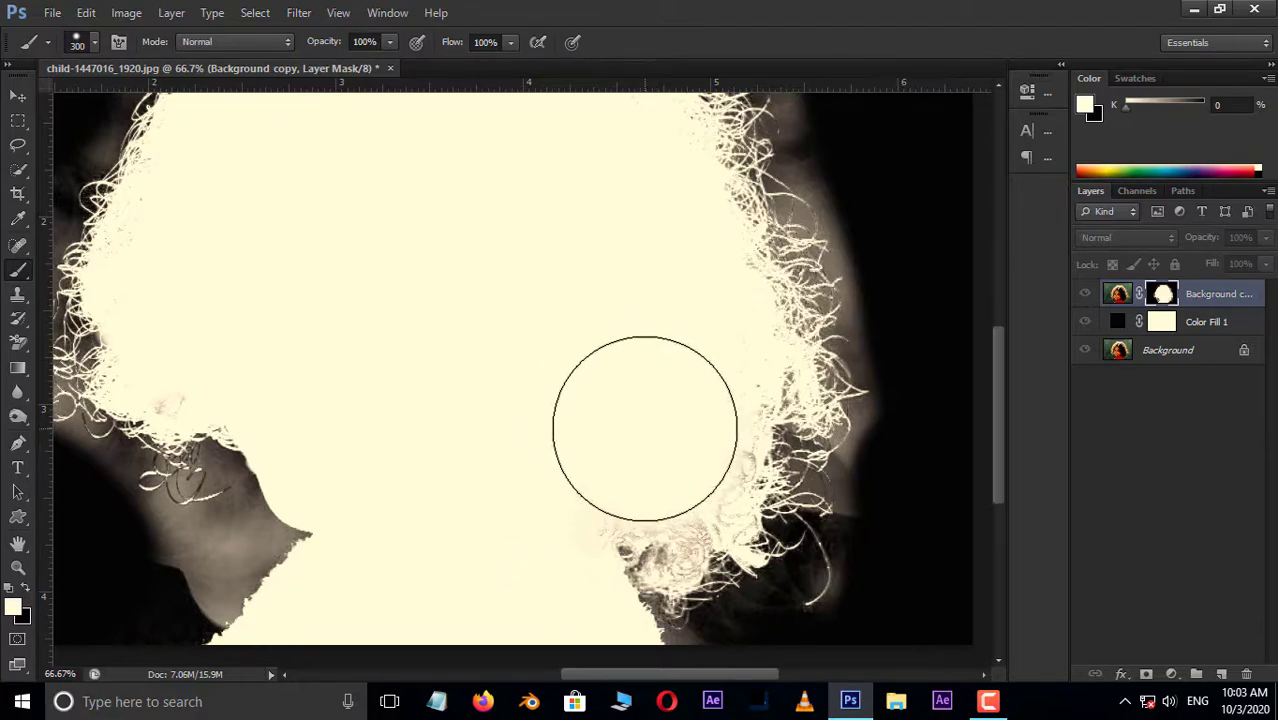
pyautogui.press('[')
pyautogui.press('[')
pyautogui.press('[')
pyautogui.press('[')
pyautogui.press('[')
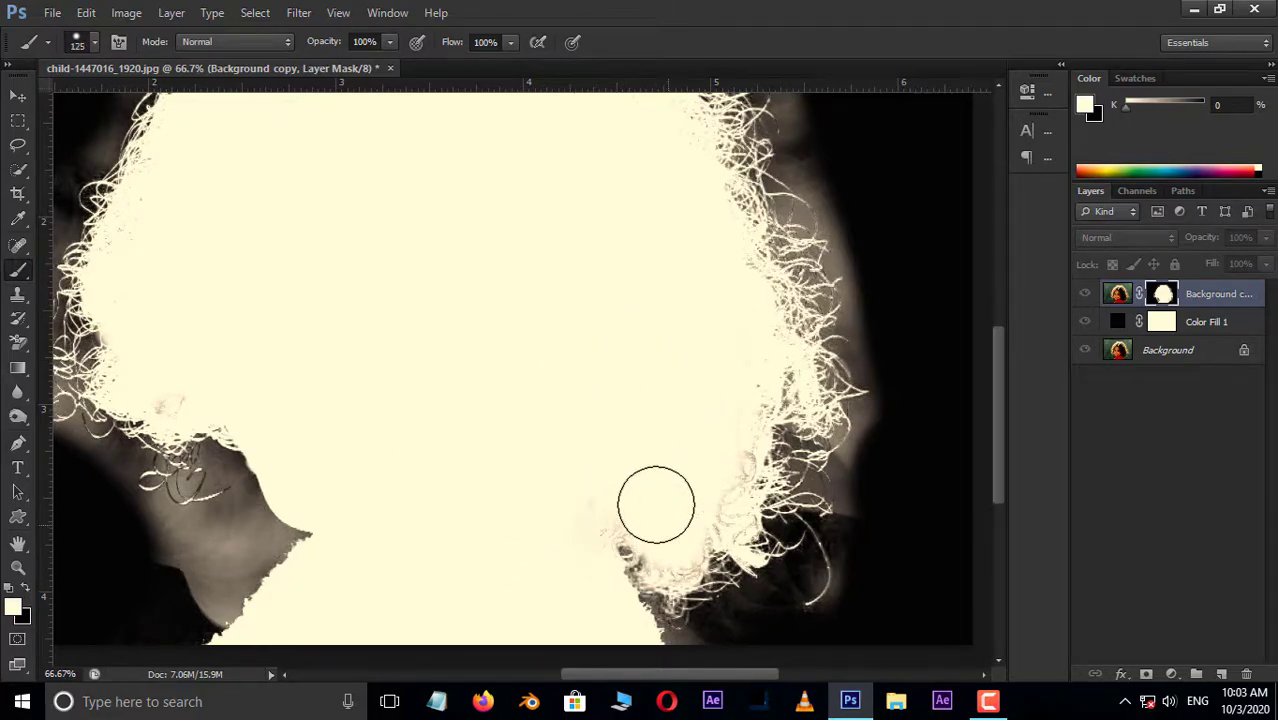
# - Paint the remaining gray specks inside the upper-right hair and lower-right curls white with the size 125 brush
pyautogui.scroll(3, 727, 294)
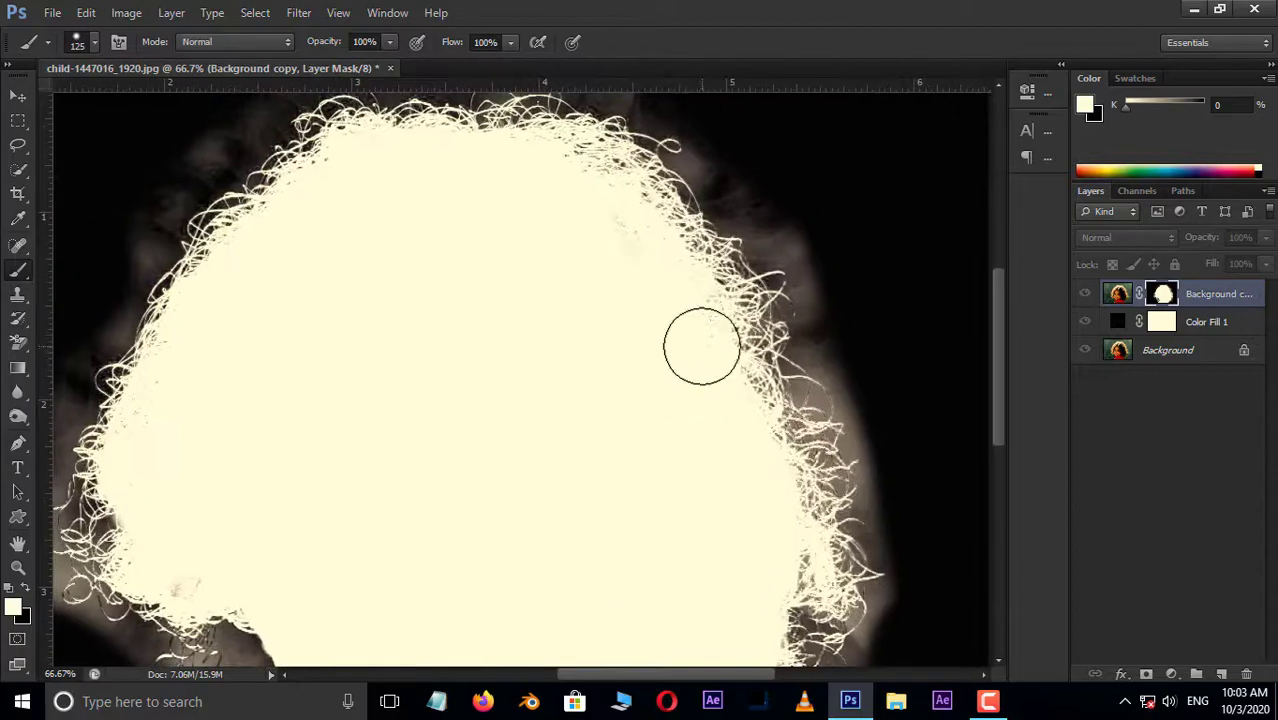
pyautogui.keyDown('alt'); pyautogui.click(1170, 294); pyautogui.keyUp('alt')
pyautogui.keyDown('alt'); pyautogui.click(1170, 294); pyautogui.keyUp('alt')
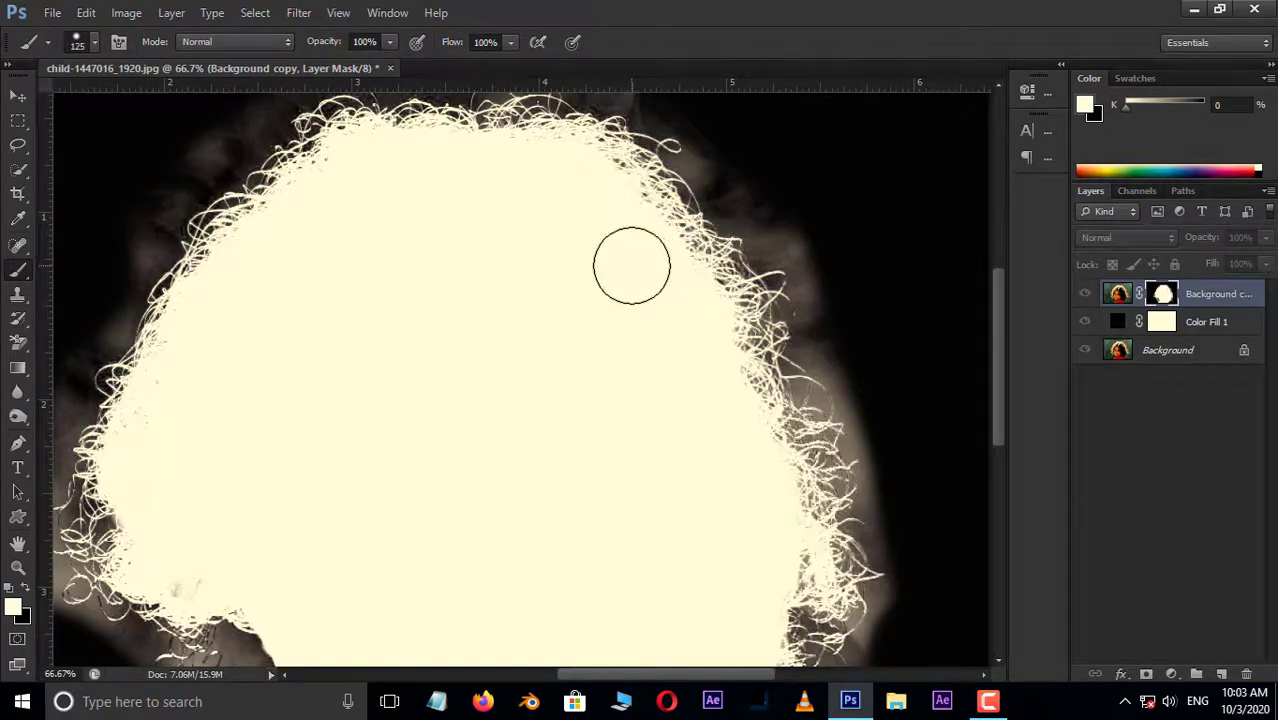
pyautogui.moveTo(434, 484); pyautogui.dragTo(389, 281)
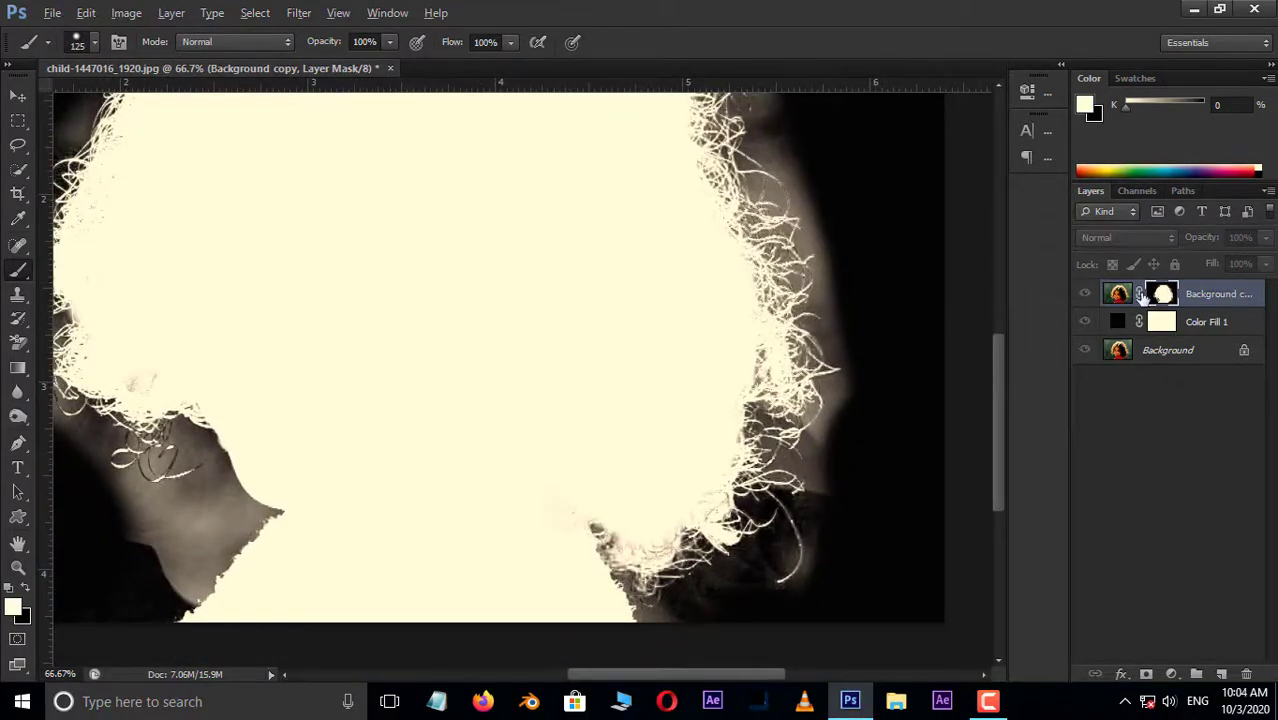
pyautogui.keyDown('alt'); pyautogui.click(1154, 295); pyautogui.keyUp('alt')
pyautogui.keyDown('alt'); pyautogui.click(1154, 295); pyautogui.keyUp('alt')
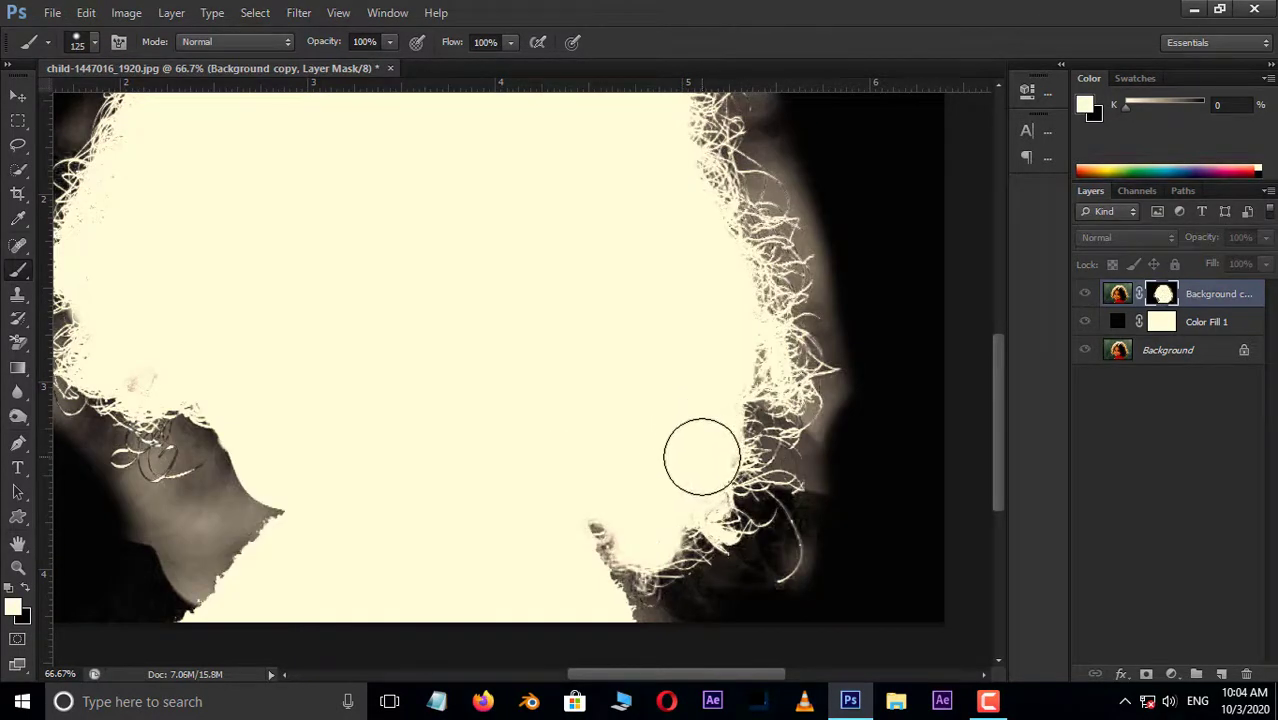
pyautogui.scroll(3, 670, 435)
pyautogui.moveTo(607, 329); pyautogui.dragTo(645, 207)
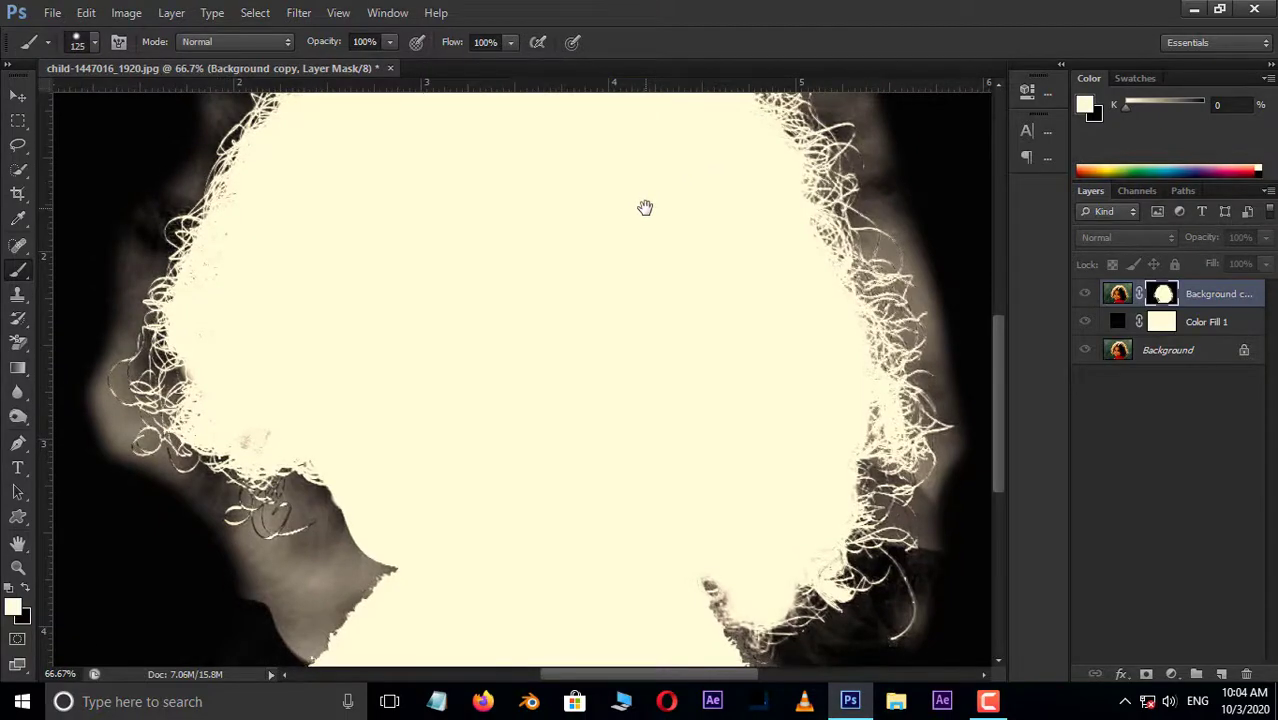
# - Switch the painting color to black and set the brush to Overlay mode with 20% flow
pyautogui.scroll(-1, 645, 208)
pyautogui.scroll(1, 553, 374)
pyautogui.moveTo(492, 408); pyautogui.dragTo(508, 294)
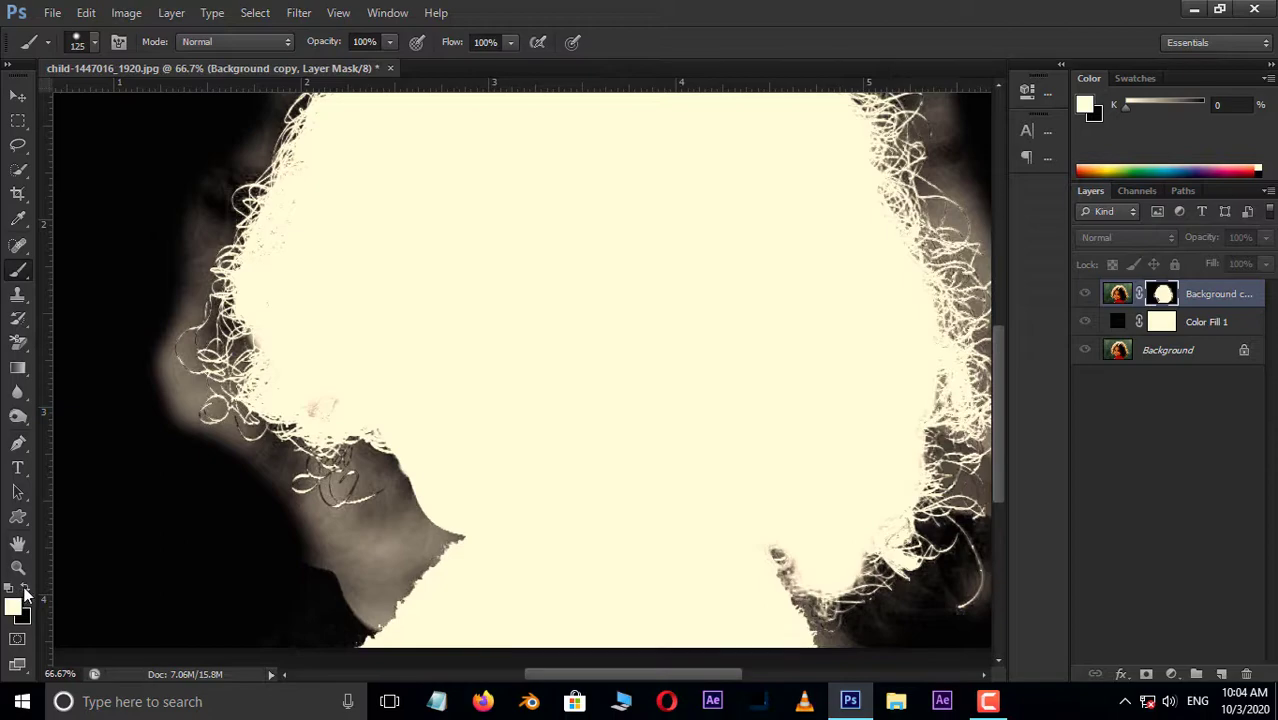
pyautogui.click(226, 41)
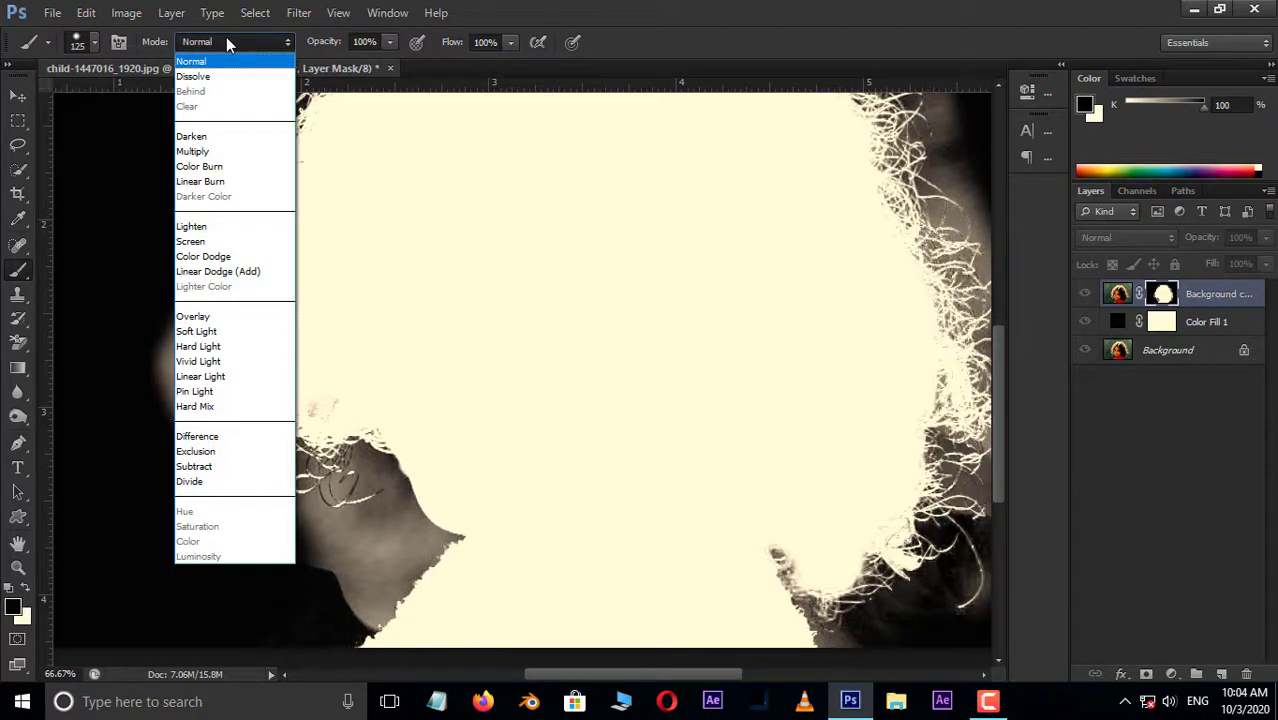
pyautogui.click(205, 318)
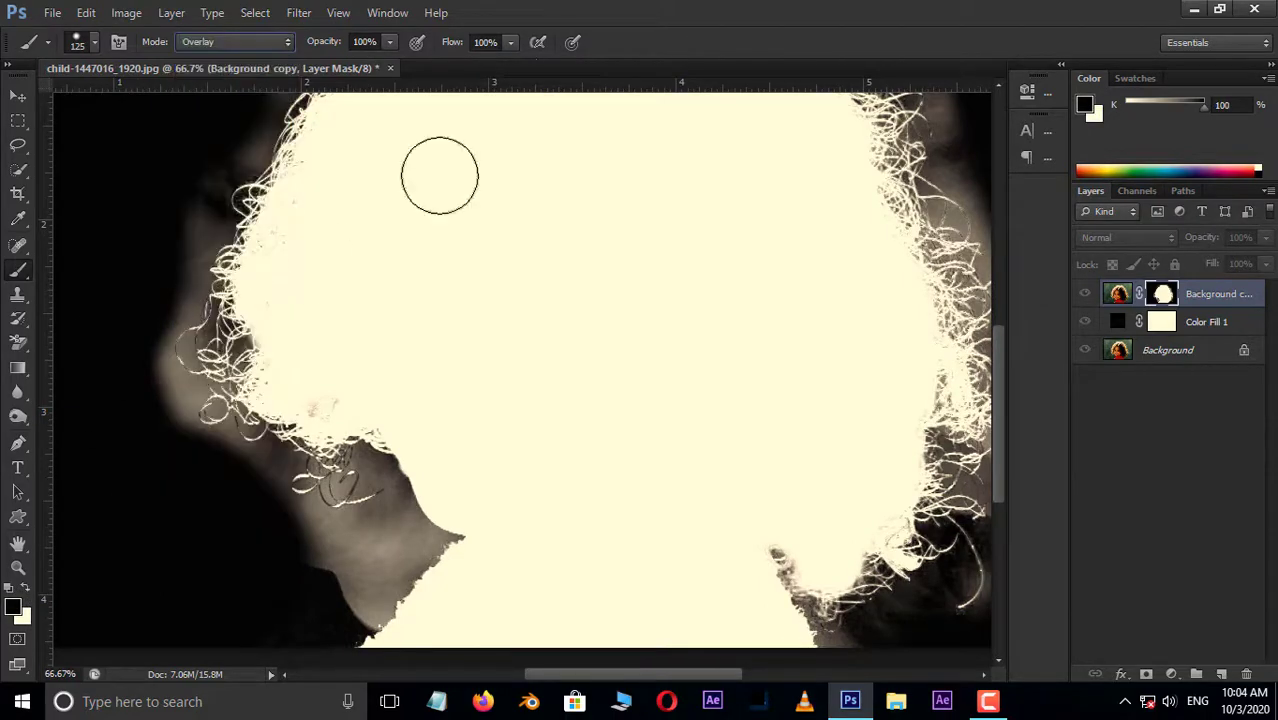
pyautogui.click(487, 40)
pyautogui.write('20')
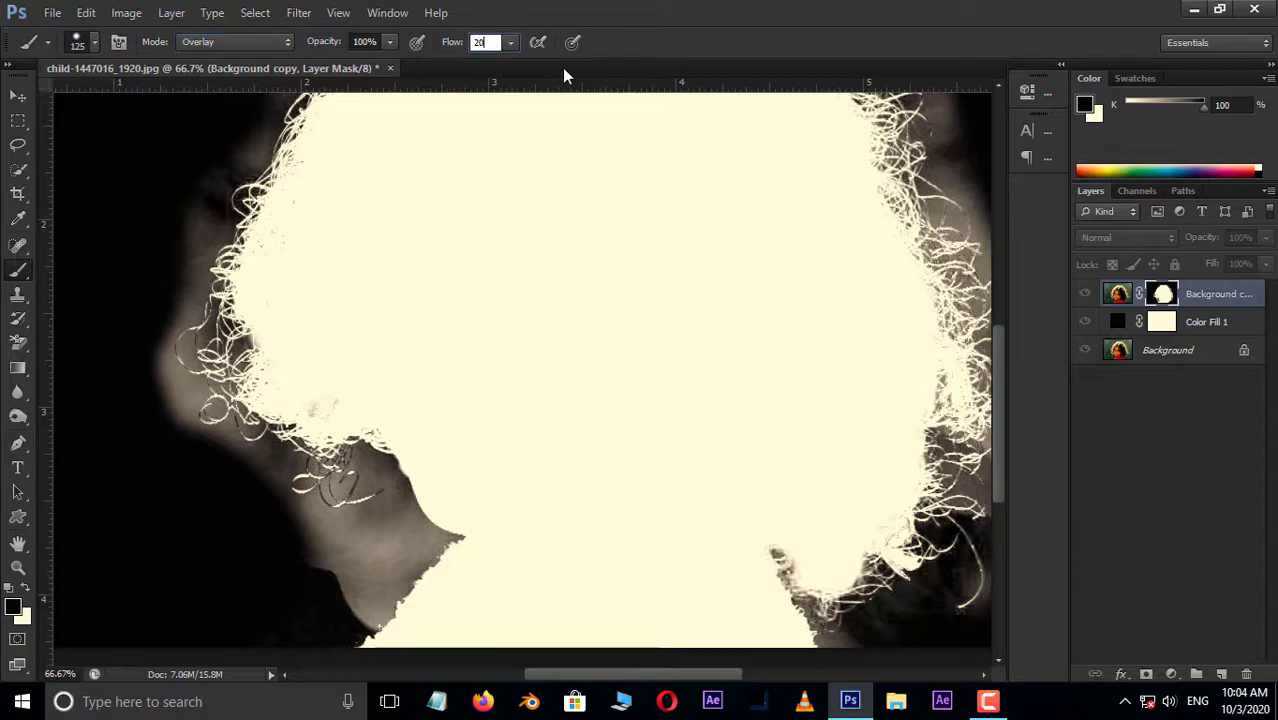
pyautogui.press('Return')
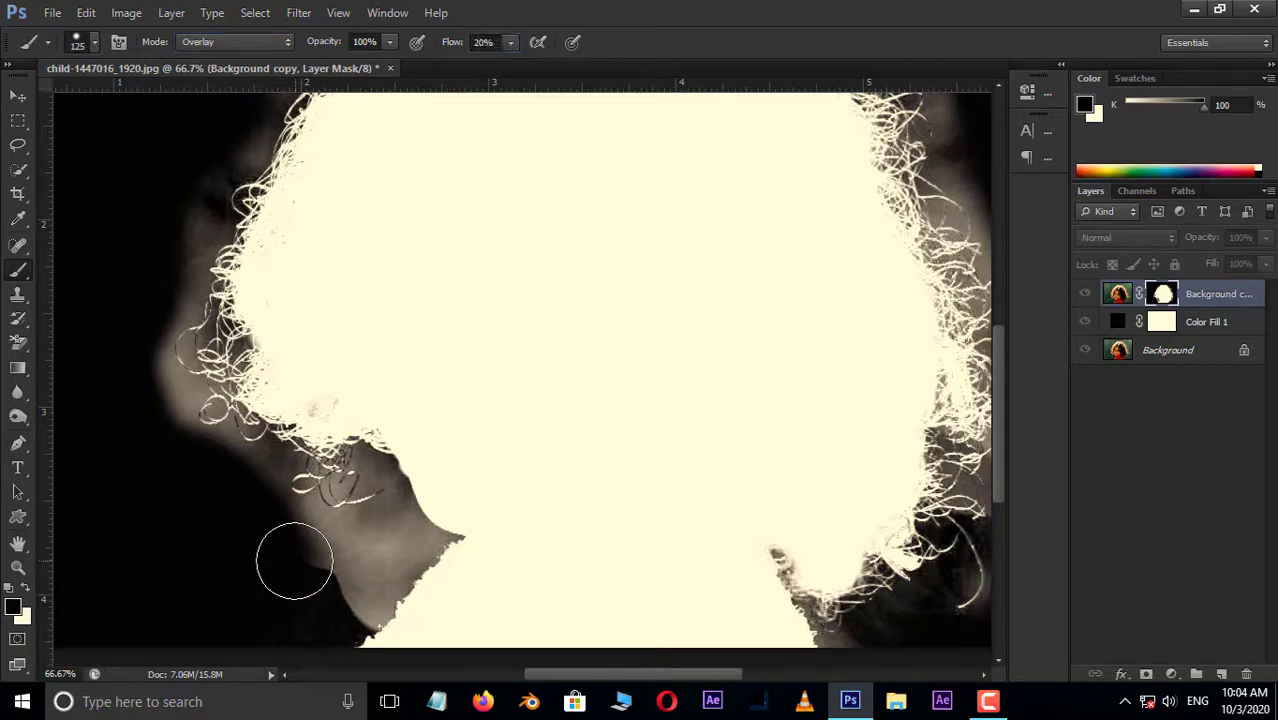
# - Enlarge the brush and paint the gray fringe around the mask's left hair edge and neck black
pyautogui.press(']')
pyautogui.press(']')
pyautogui.moveTo(320, 579)
pyautogui.mouseDown()
pyautogui.moveTo(207, 344)
pyautogui.moveTo(194, 220)
pyautogui.moveTo(229, 163)
pyautogui.mouseUp()
pyautogui.moveTo(477, 481); pyautogui.dragTo(196, 485)
pyautogui.scroll(2, 196, 485)
pyautogui.moveTo(317, 491); pyautogui.dragTo(690, 130)
# - Reduce the brush to 90 and paint the gray gaps between the mask's lower-left curls black
pyautogui.press('[')
pyautogui.press('[')
pyautogui.press('[')
pyautogui.press('[')
pyautogui.moveTo(285, 350)
pyautogui.mouseDown()
pyautogui.moveTo(256, 490)
pyautogui.moveTo(434, 308)
pyautogui.moveTo(285, 247)
pyautogui.mouseUp()
pyautogui.moveTo(285, 247); pyautogui.dragTo(422, 399)
pyautogui.moveTo(319, 459)
pyautogui.mouseDown()
pyautogui.moveTo(345, 188)
pyautogui.moveTo(660, 500)
pyautogui.mouseUp()
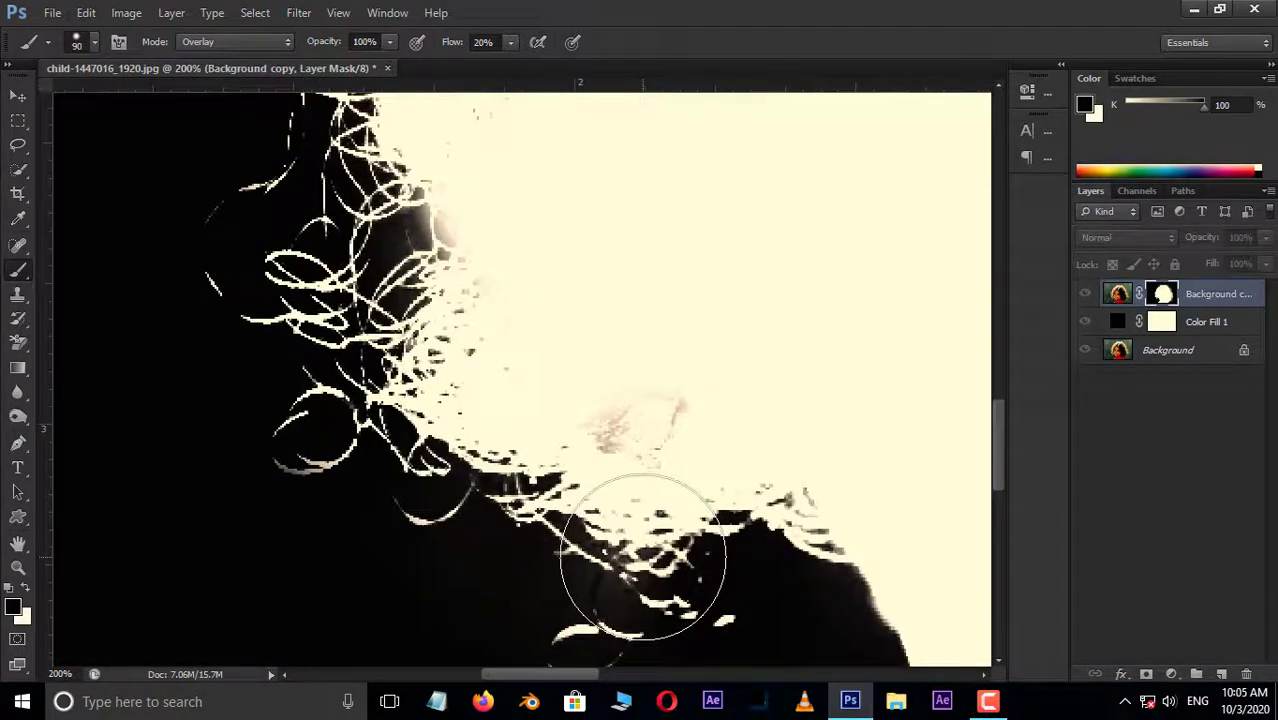
# - Paint the gray fringe around the top and upper-right hair edge of the mask black
pyautogui.scroll(-2, 642, 556)
pyautogui.moveTo(680, 335); pyautogui.dragTo(419, 505)
pyautogui.moveTo(338, 432)
pyautogui.mouseDown()
pyautogui.moveTo(498, 98)
pyautogui.moveTo(621, 159)
pyautogui.moveTo(803, 200)
pyautogui.mouseUp()
pyautogui.moveTo(803, 241)
pyautogui.mouseDown()
pyautogui.moveTo(565, 179)
pyautogui.moveTo(678, 291)
pyautogui.moveTo(764, 474)
pyautogui.mouseUp()
pyautogui.moveTo(820, 341); pyautogui.dragTo(762, 145)
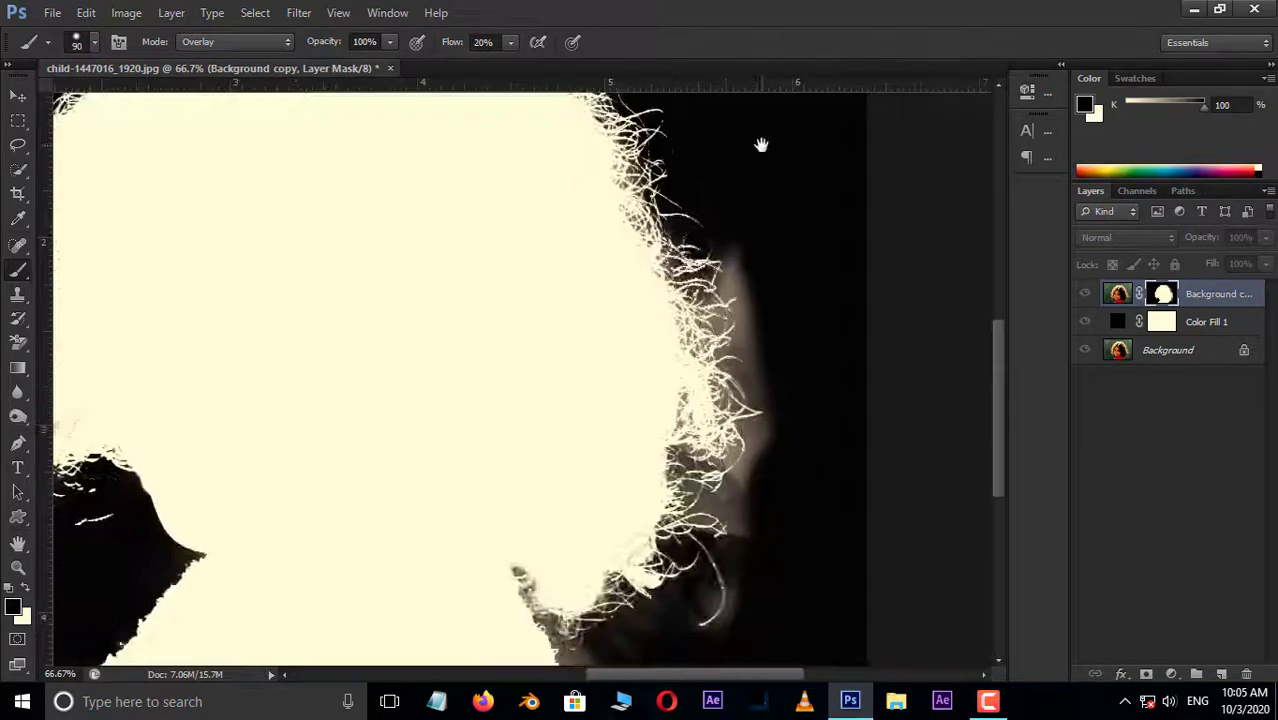
# - Paint the gray fringe along the mask's right and lower-right curls and beside the shoulder black
pyautogui.moveTo(737, 272)
pyautogui.mouseDown()
pyautogui.moveTo(700, 490)
pyautogui.moveTo(735, 605)
pyautogui.mouseUp()
pyautogui.moveTo(776, 516); pyautogui.dragTo(781, 371)
pyautogui.moveTo(722, 344)
pyautogui.mouseDown()
pyautogui.moveTo(632, 558)
pyautogui.moveTo(527, 430)
pyautogui.mouseUp()
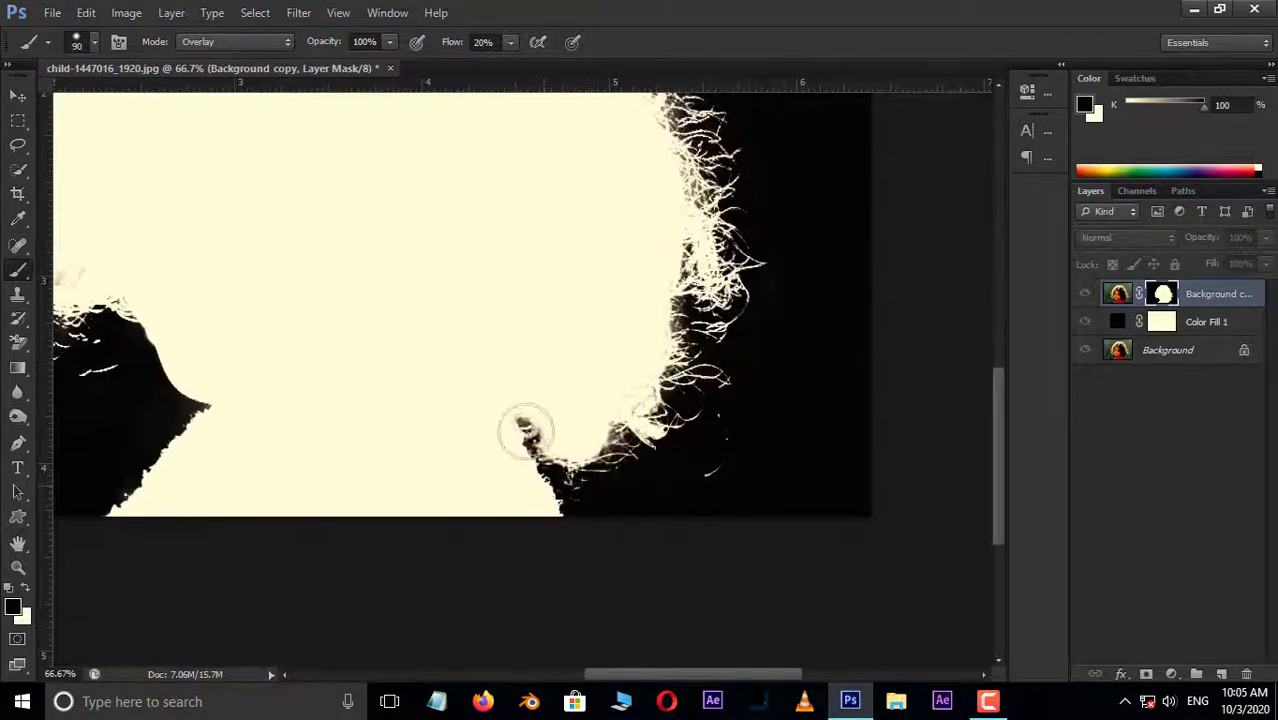
pyautogui.moveTo(310, 450); pyautogui.dragTo(497, 481)
pyautogui.scroll(-2, 274, 563)
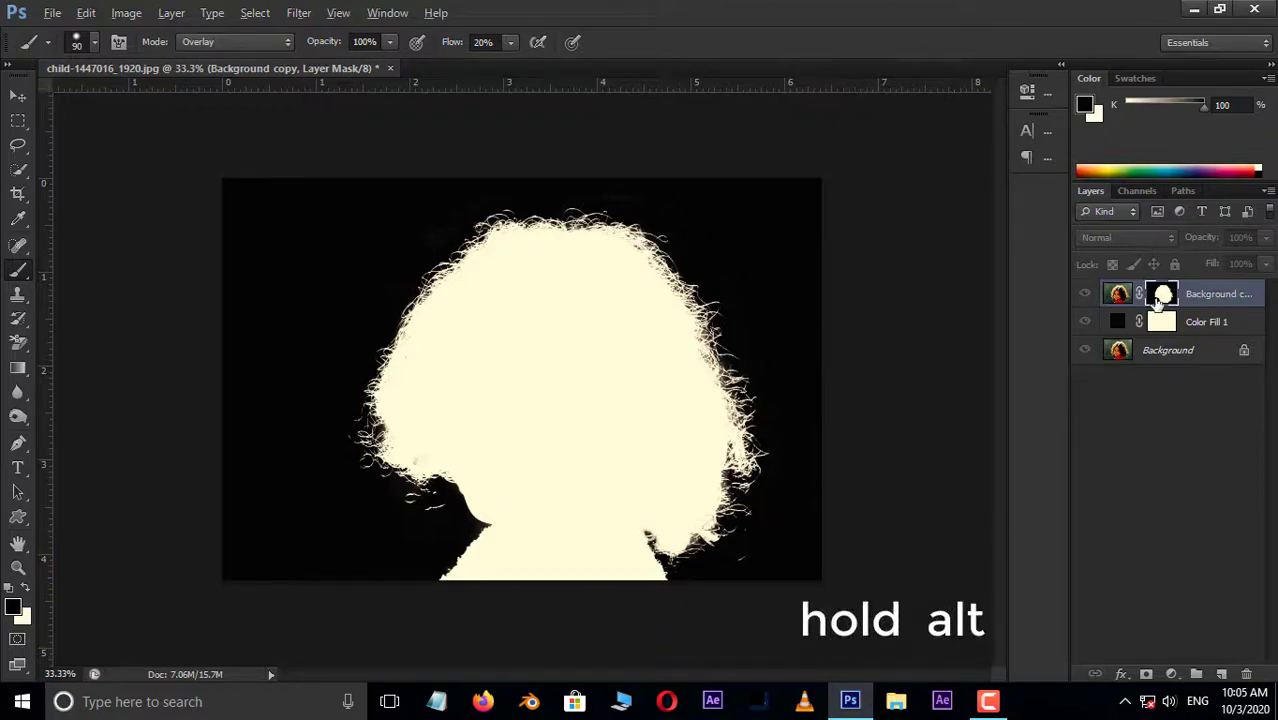
# - Return from the mask view to the normal image and hide the Color Fill 1 and Background layers
pyautogui.keyDown('alt'); pyautogui.click(1160, 296); pyautogui.keyUp('alt')
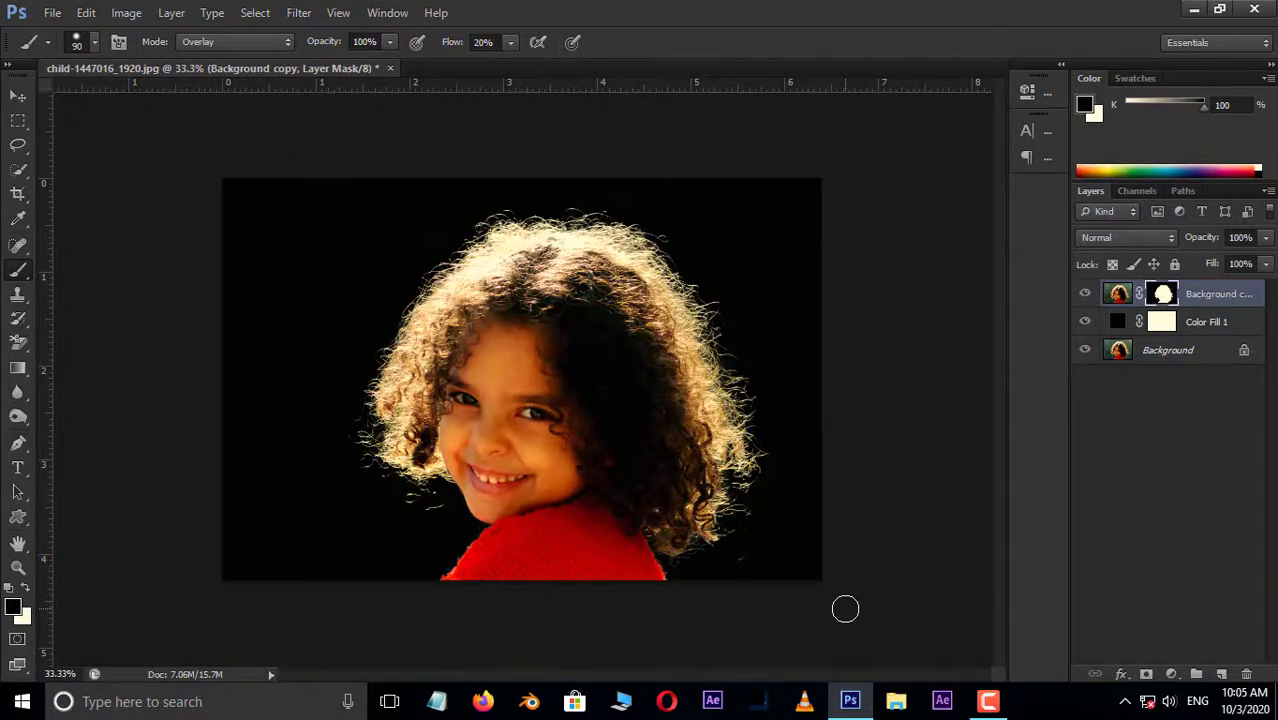
pyautogui.click(1084, 322)
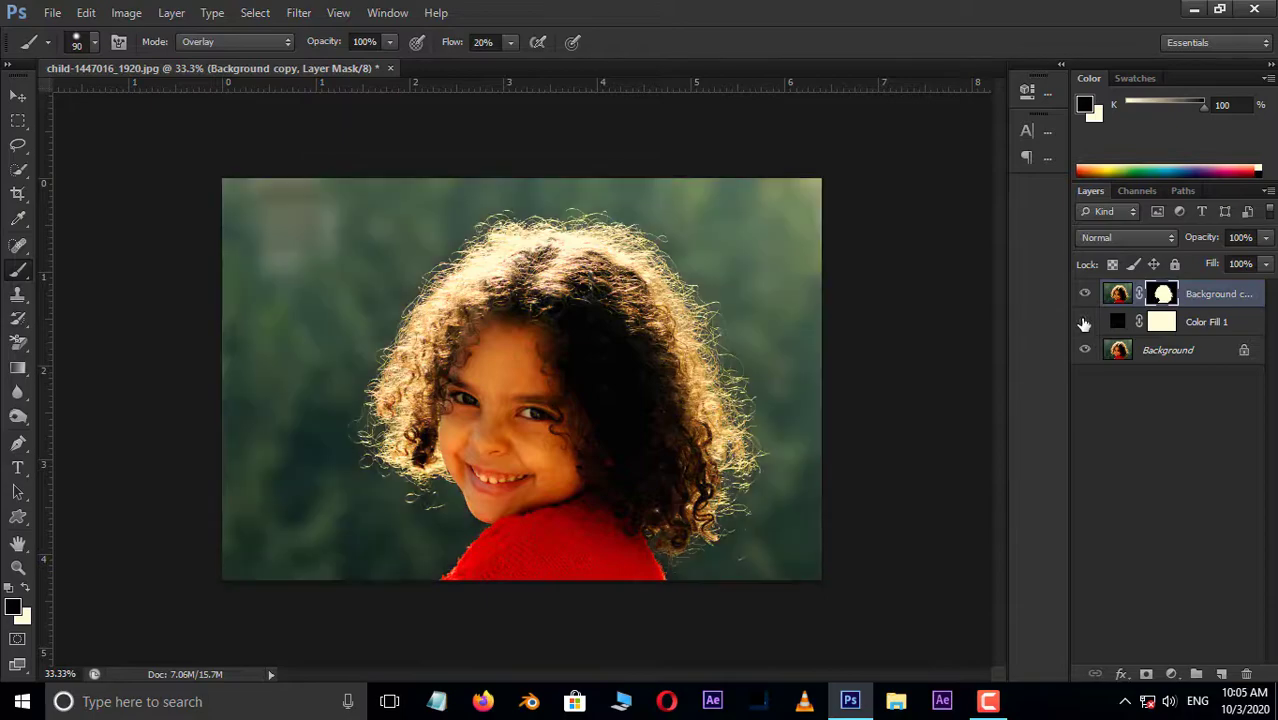
pyautogui.click(1084, 350)
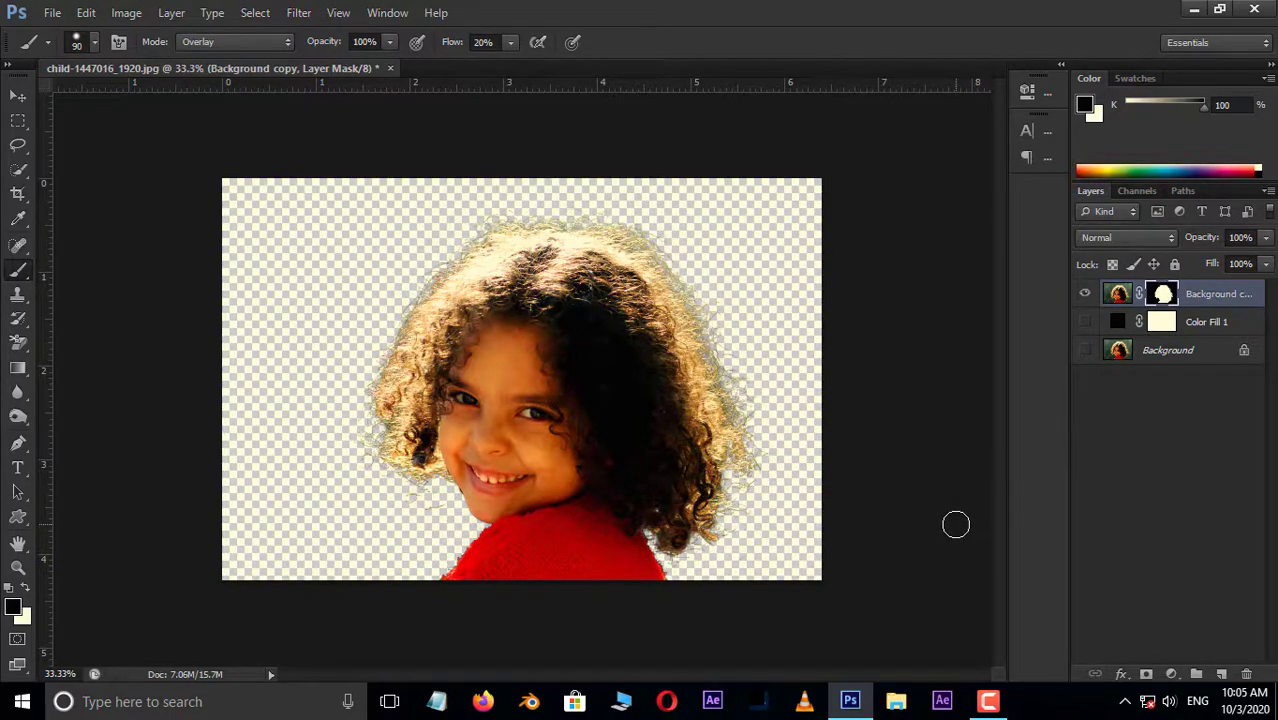
# - Show Color Fill 1 again and change its fill color to dark green, hex 1b6e1d
pyautogui.hotkey('ctrl', '+')
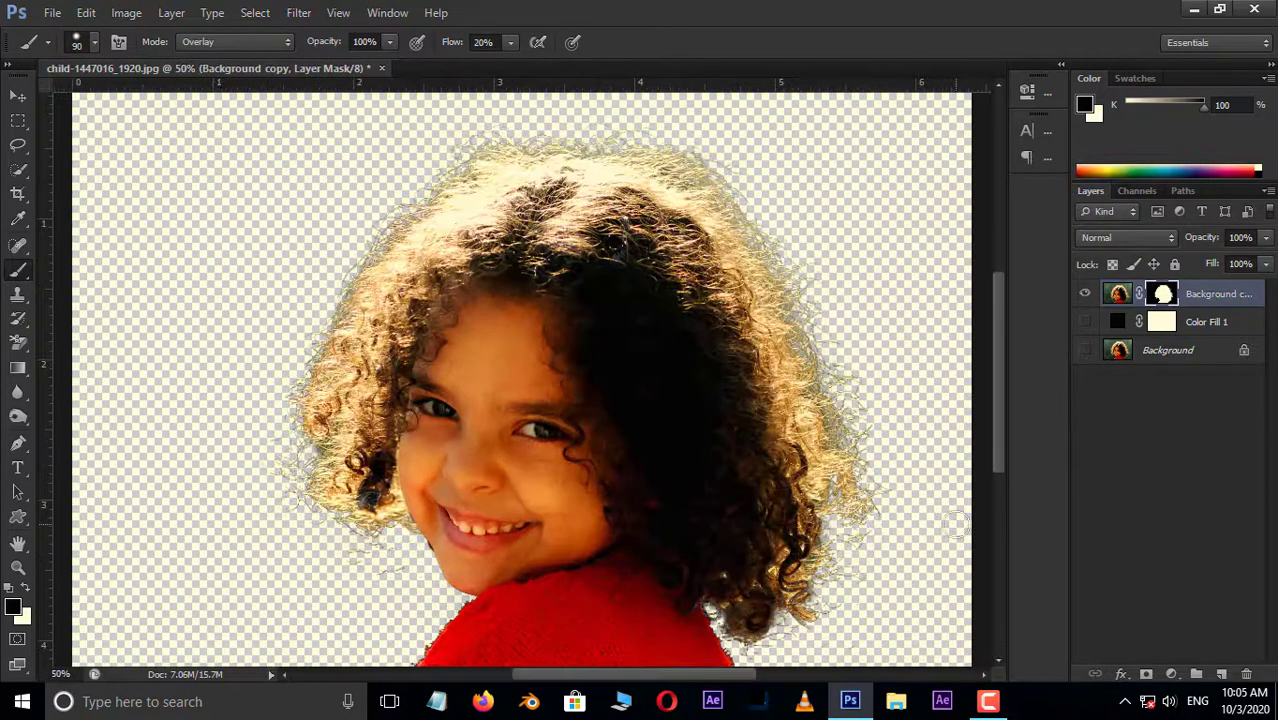
pyautogui.click(1085, 322)
pyautogui.doubleClick(1122, 324)
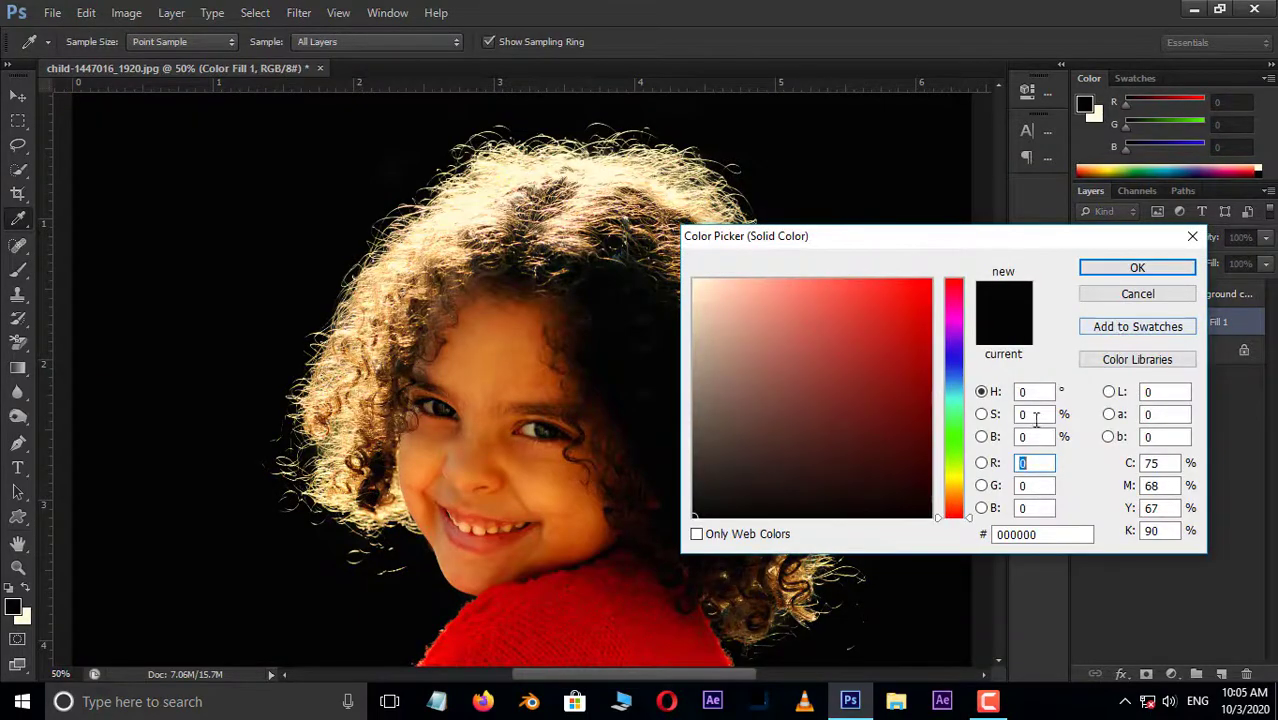
pyautogui.moveTo(903, 461)
pyautogui.mouseDown()
pyautogui.moveTo(900, 420)
pyautogui.moveTo(872, 414)
pyautogui.mouseUp()
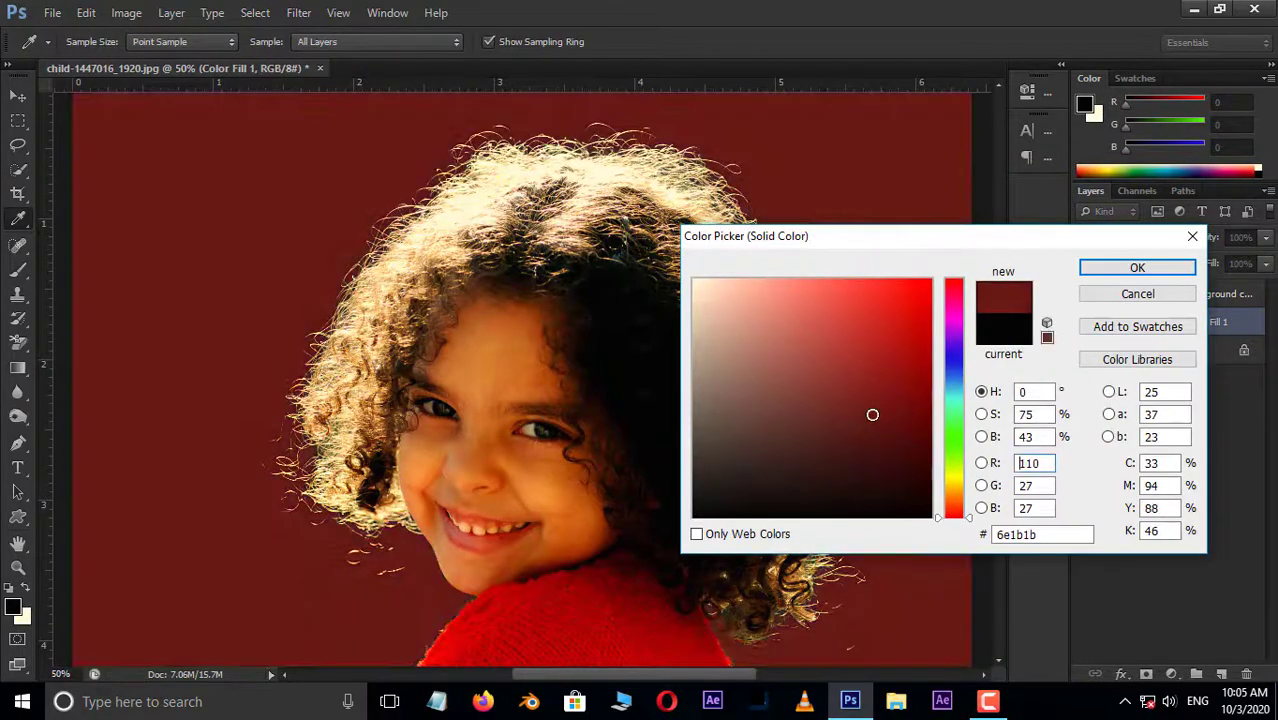
pyautogui.moveTo(965, 508); pyautogui.dragTo(955, 437)
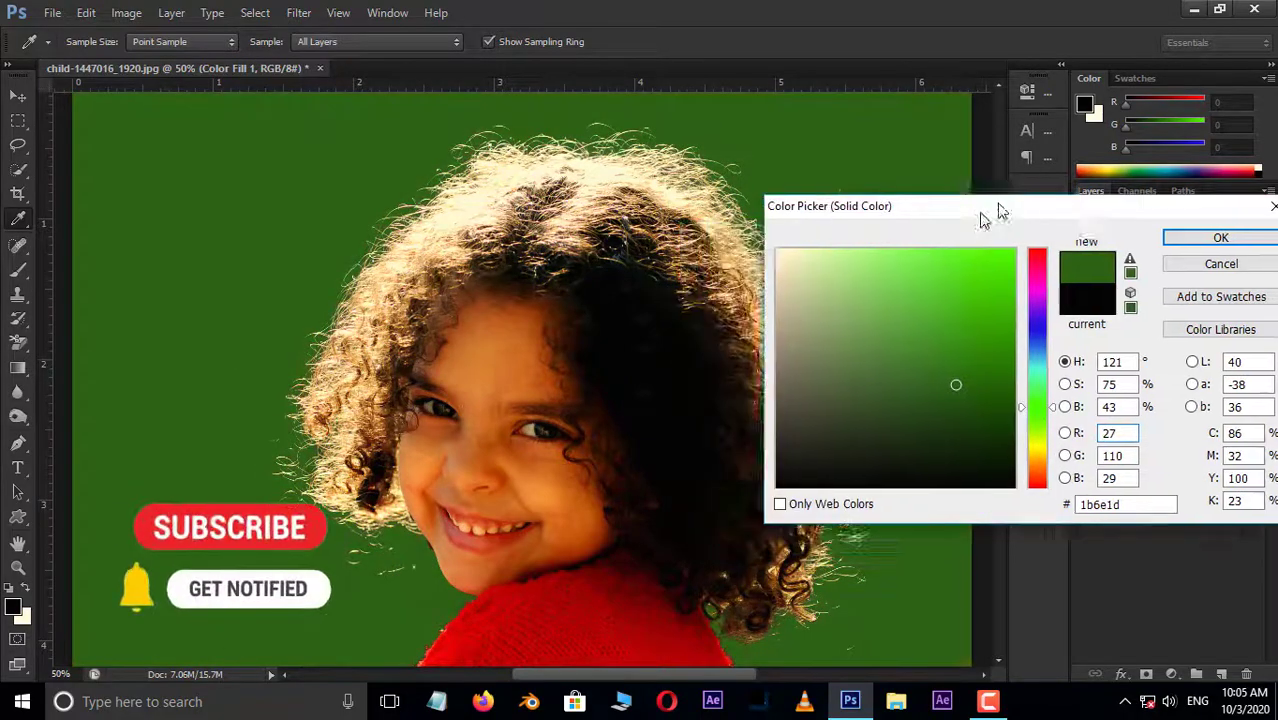